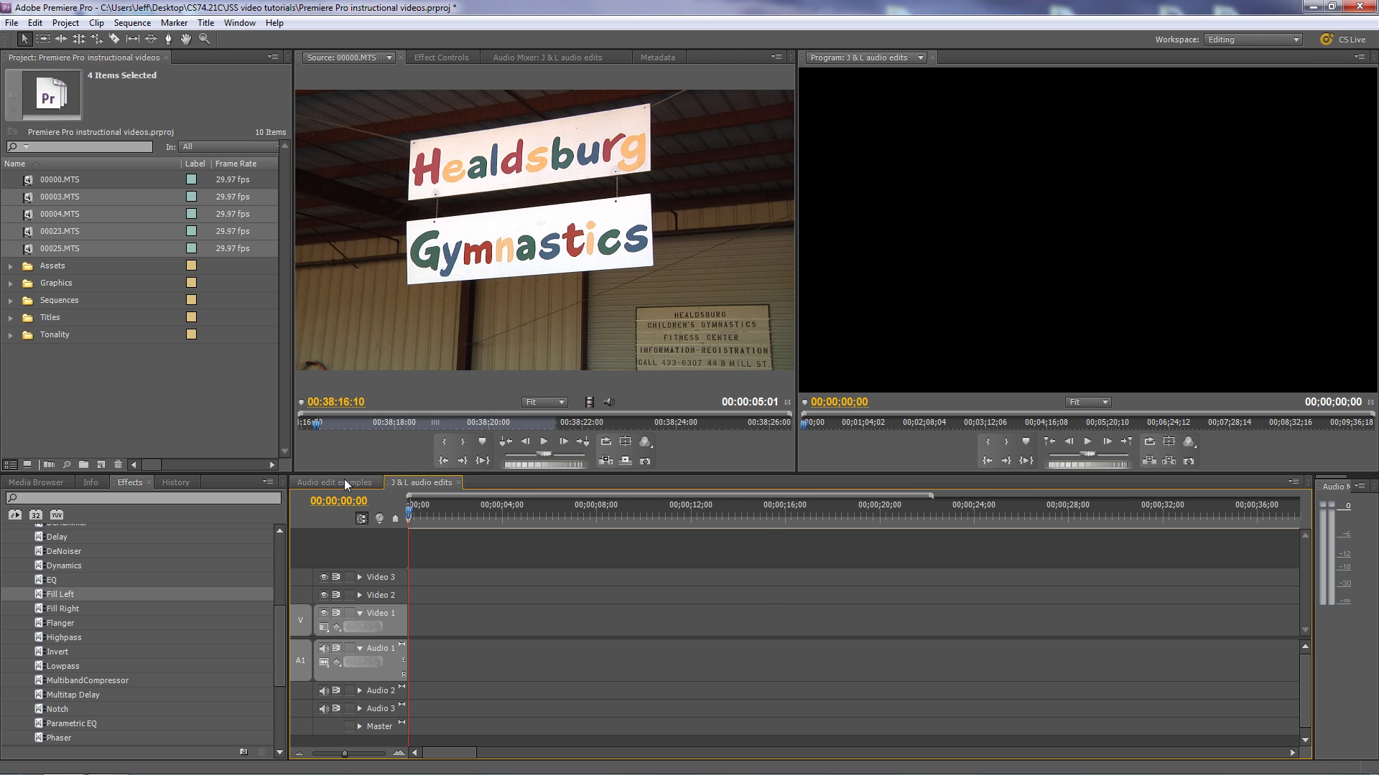
# Examine how clip audio overlaps across tracks in the Audio edit examples sequence, and return to the J & L audio edits sequence.
pyautogui.click(344, 481)
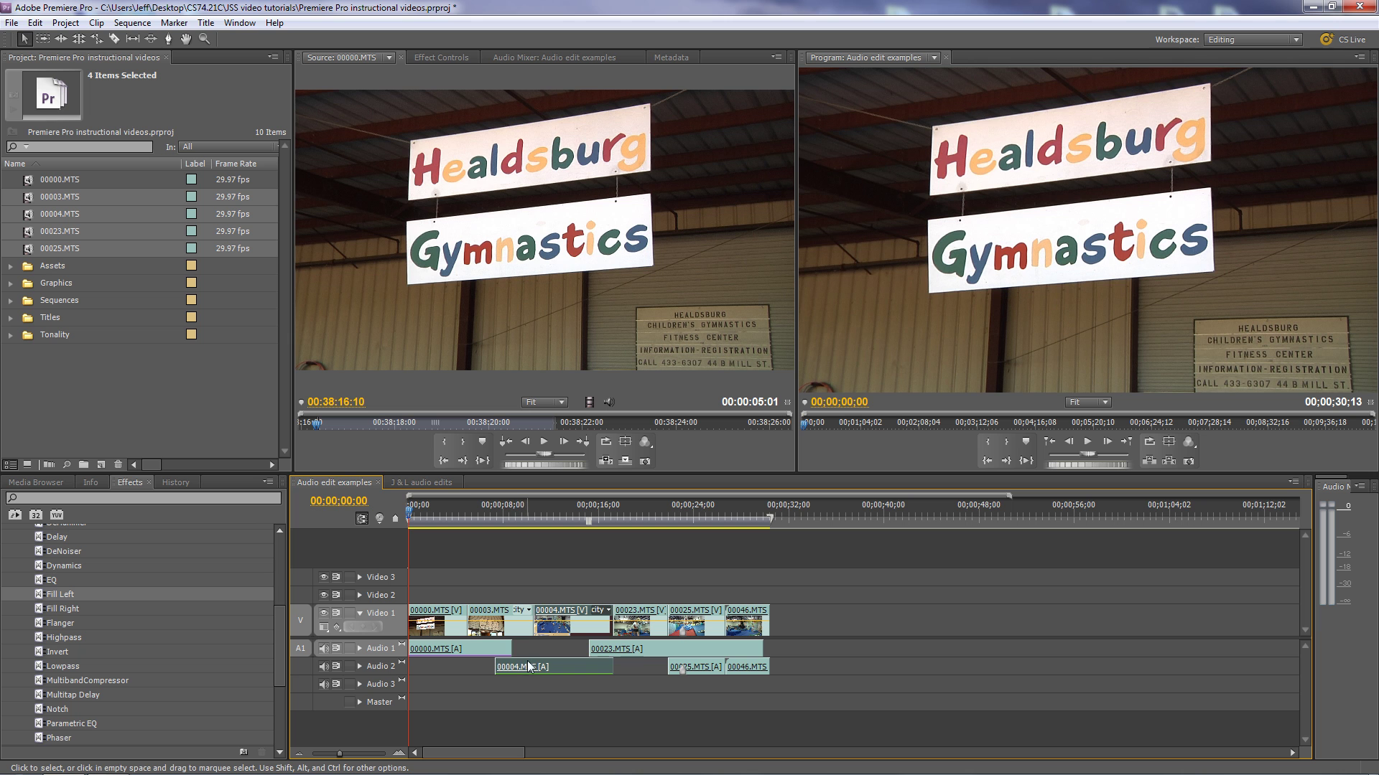
pyautogui.moveTo(547, 630)
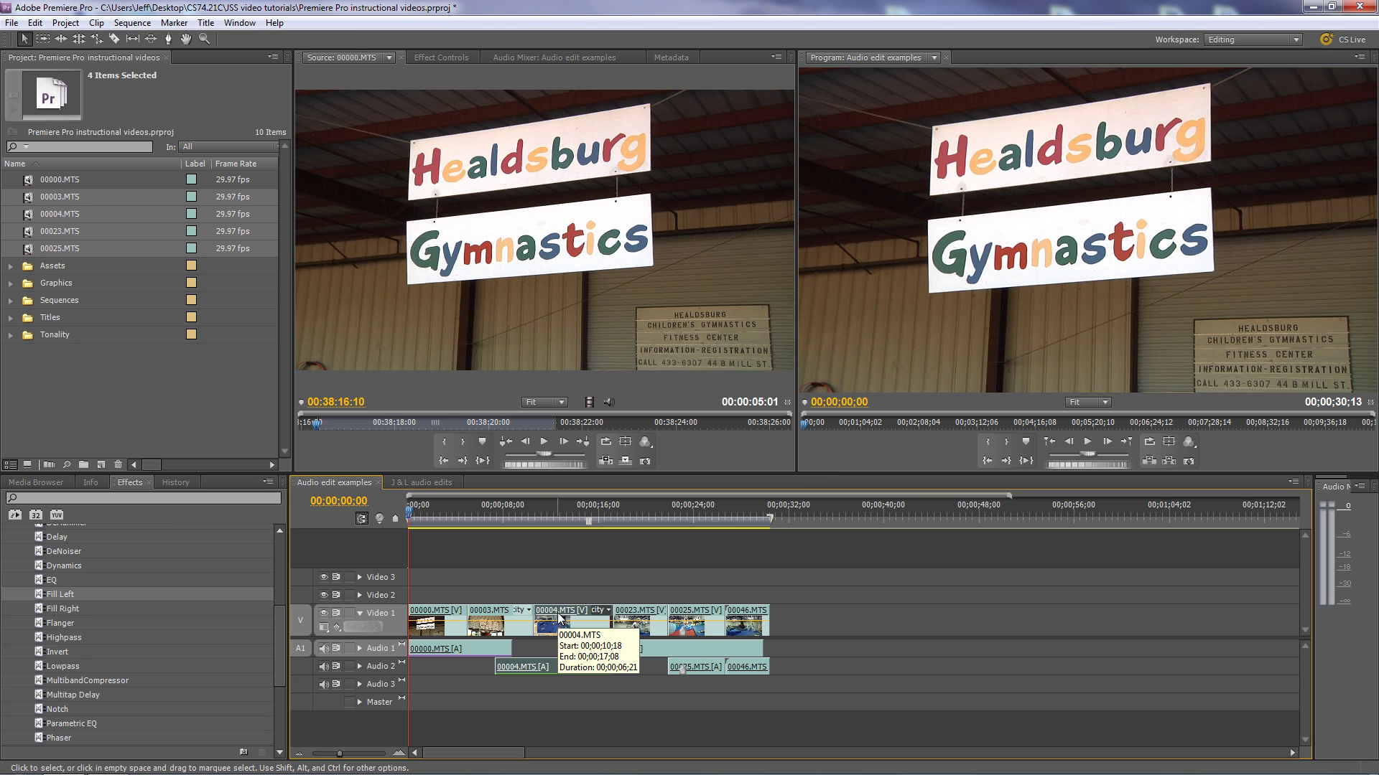
pyautogui.click(515, 668)
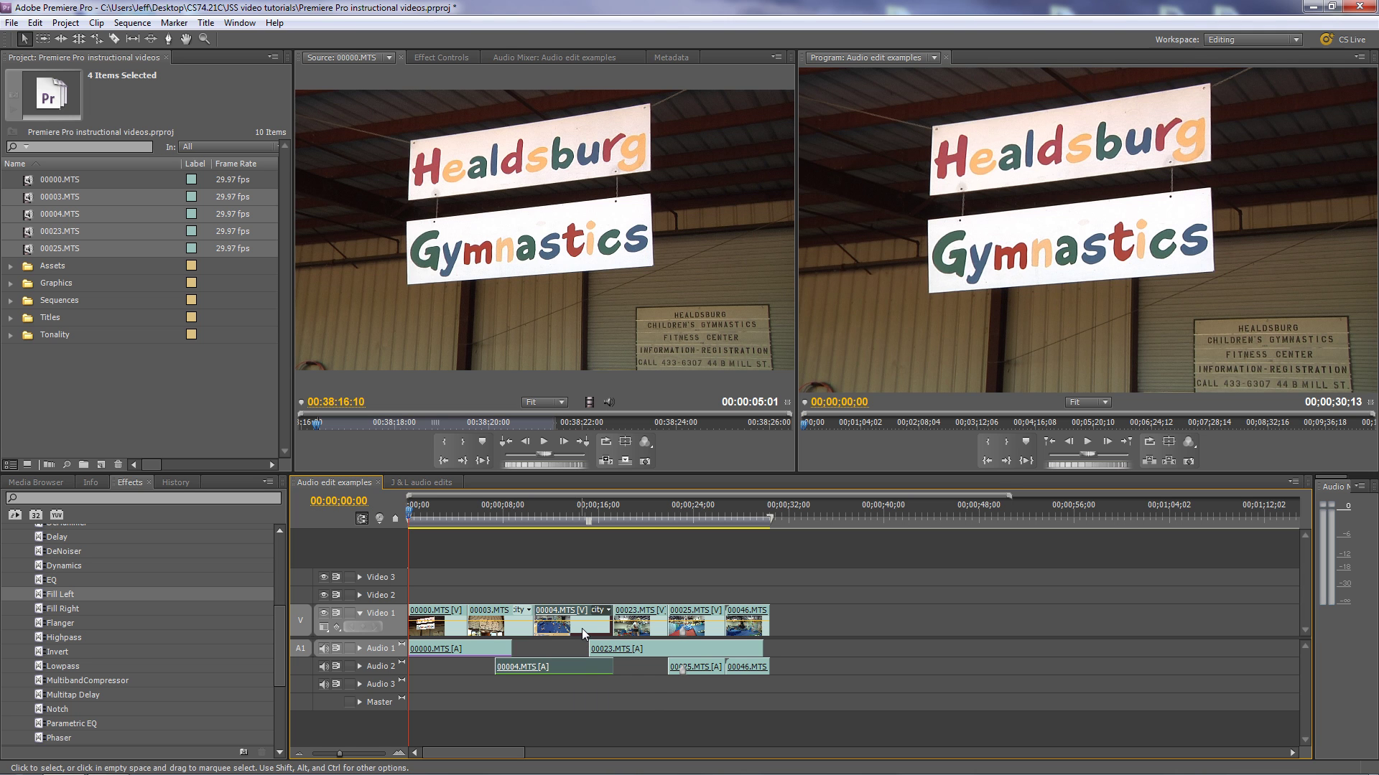
pyautogui.click(441, 631)
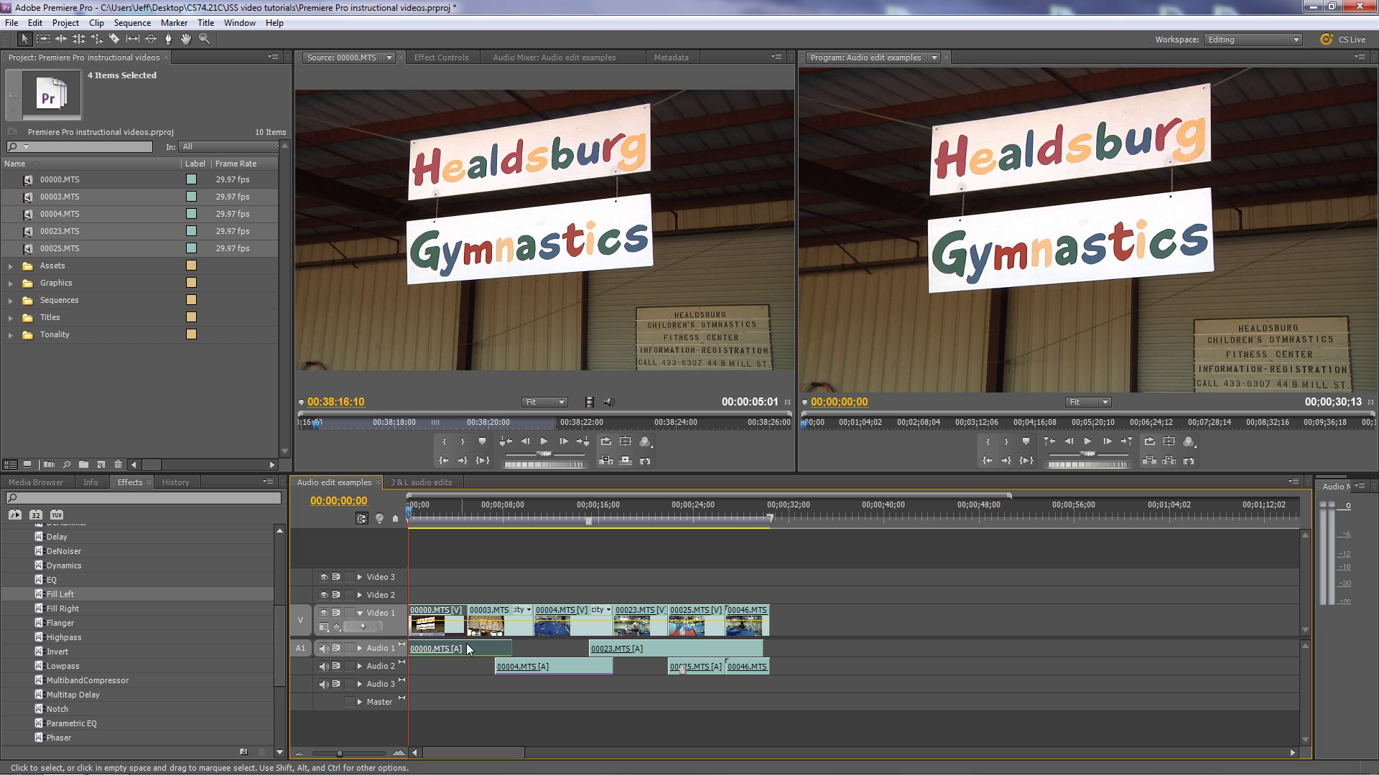
pyautogui.moveTo(486, 645)
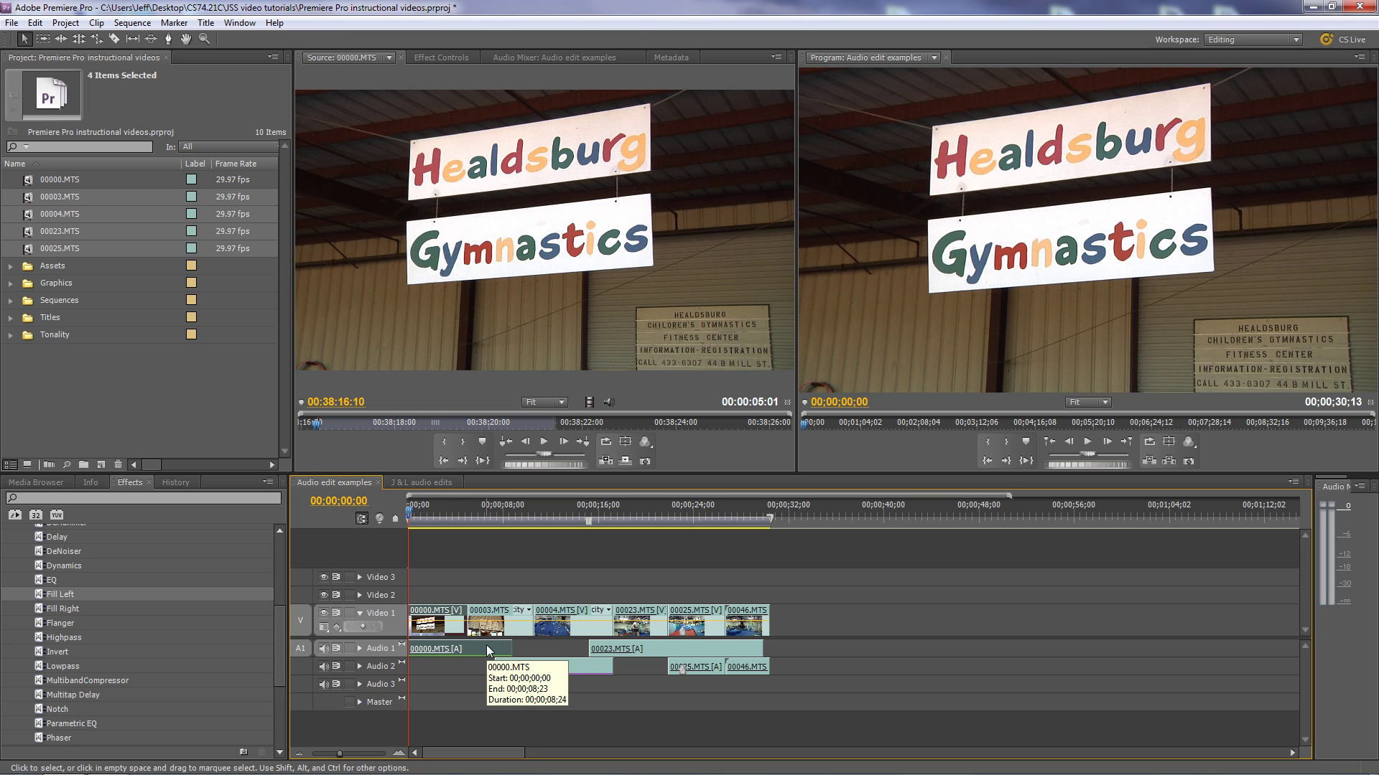
pyautogui.click(413, 481)
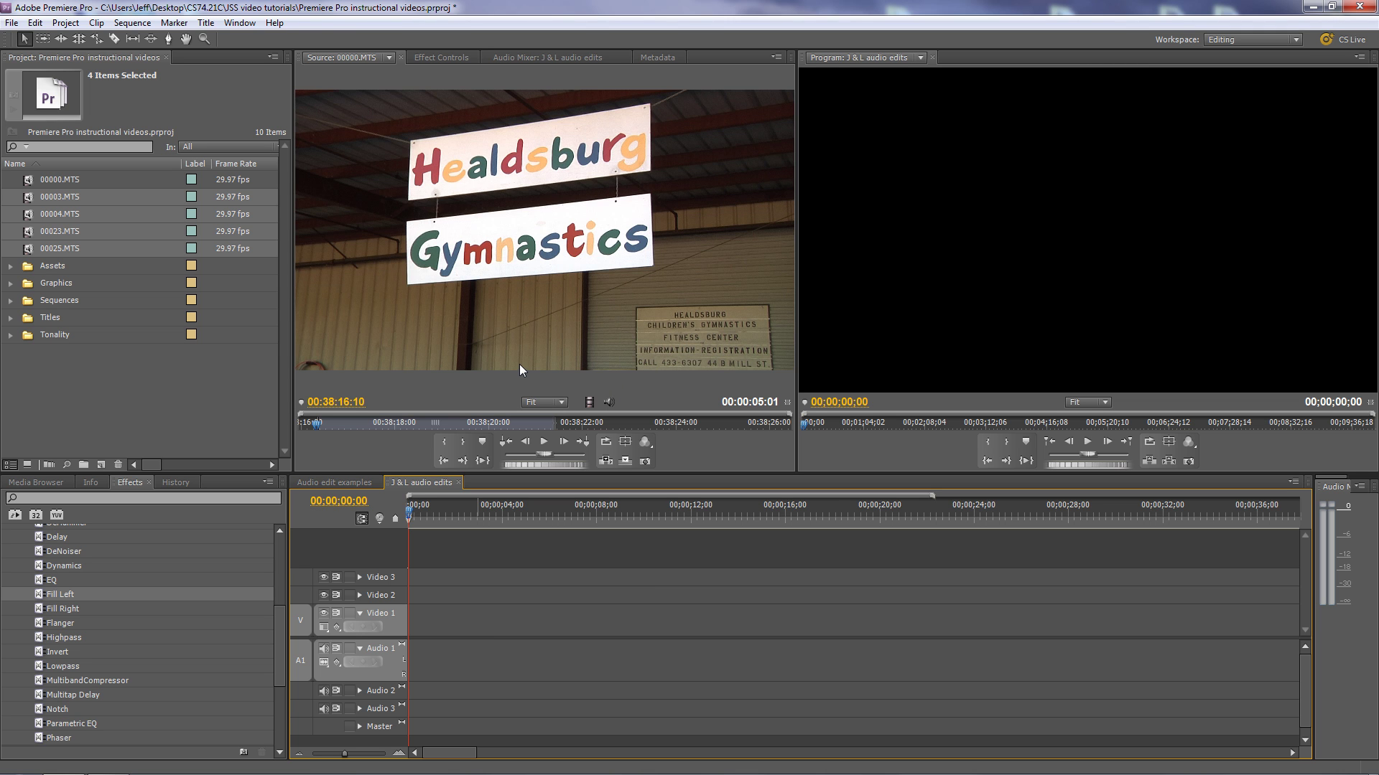
# Place clip 00000.MTS at the start of the J & L audio edits sequence on Video 1 and Audio 1.
pyautogui.moveTo(315, 423); pyautogui.dragTo(357, 424)
pyautogui.moveTo(502, 310); pyautogui.dragTo(430, 628)
pyautogui.moveTo(420, 519); pyautogui.dragTo(436, 518)
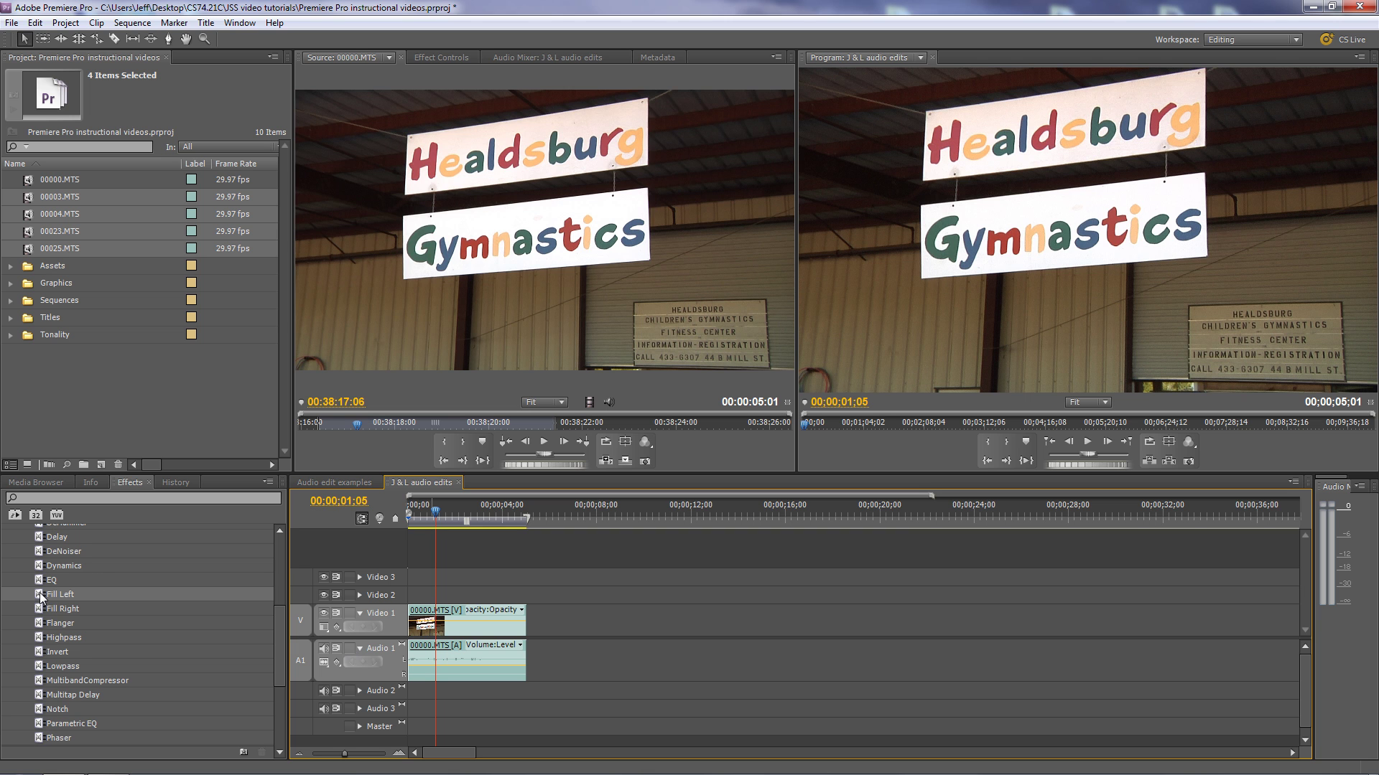
# Apply the Fill Left effect to the audio of clip 00000.MTS in the sequence and play it back.
pyautogui.moveTo(41, 592); pyautogui.dragTo(475, 653)
pyautogui.moveTo(40, 594); pyautogui.dragTo(444, 672)
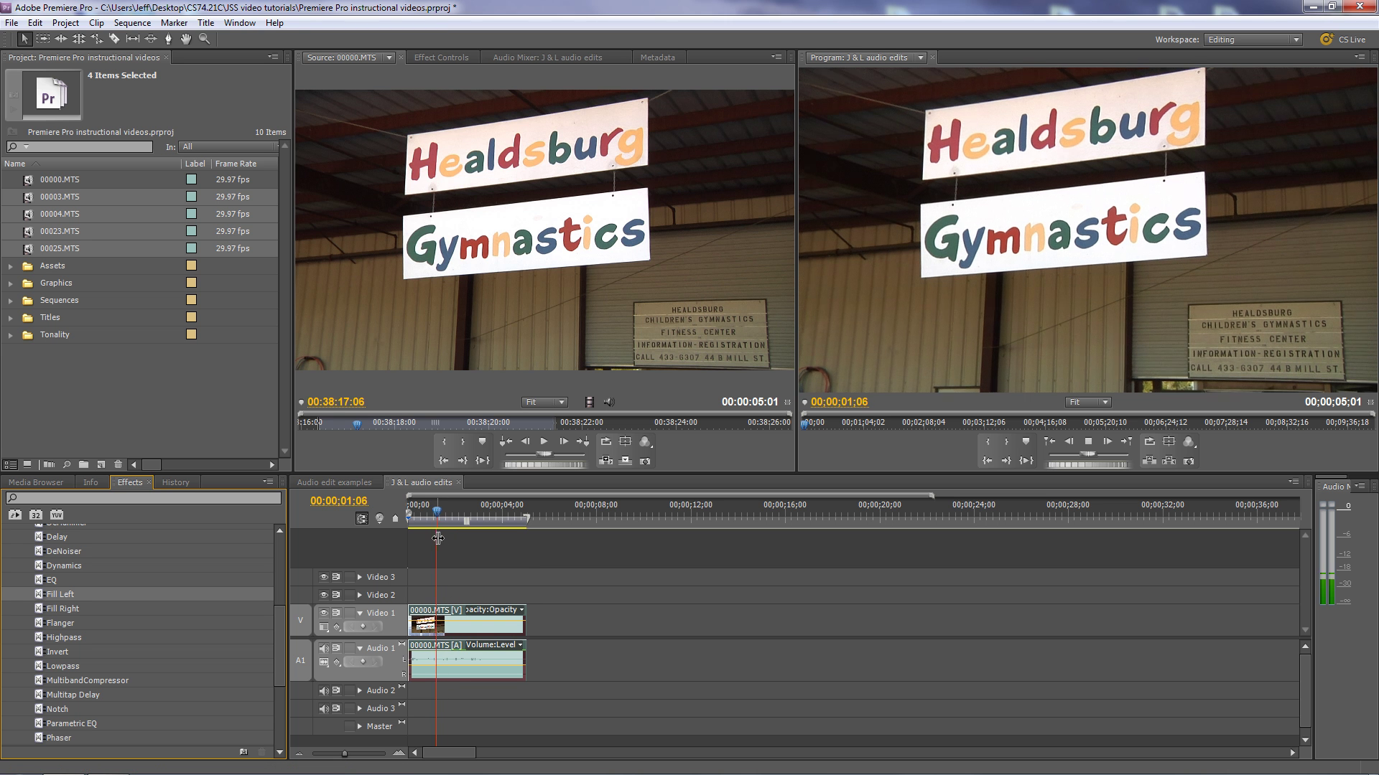
pyautogui.press('space')
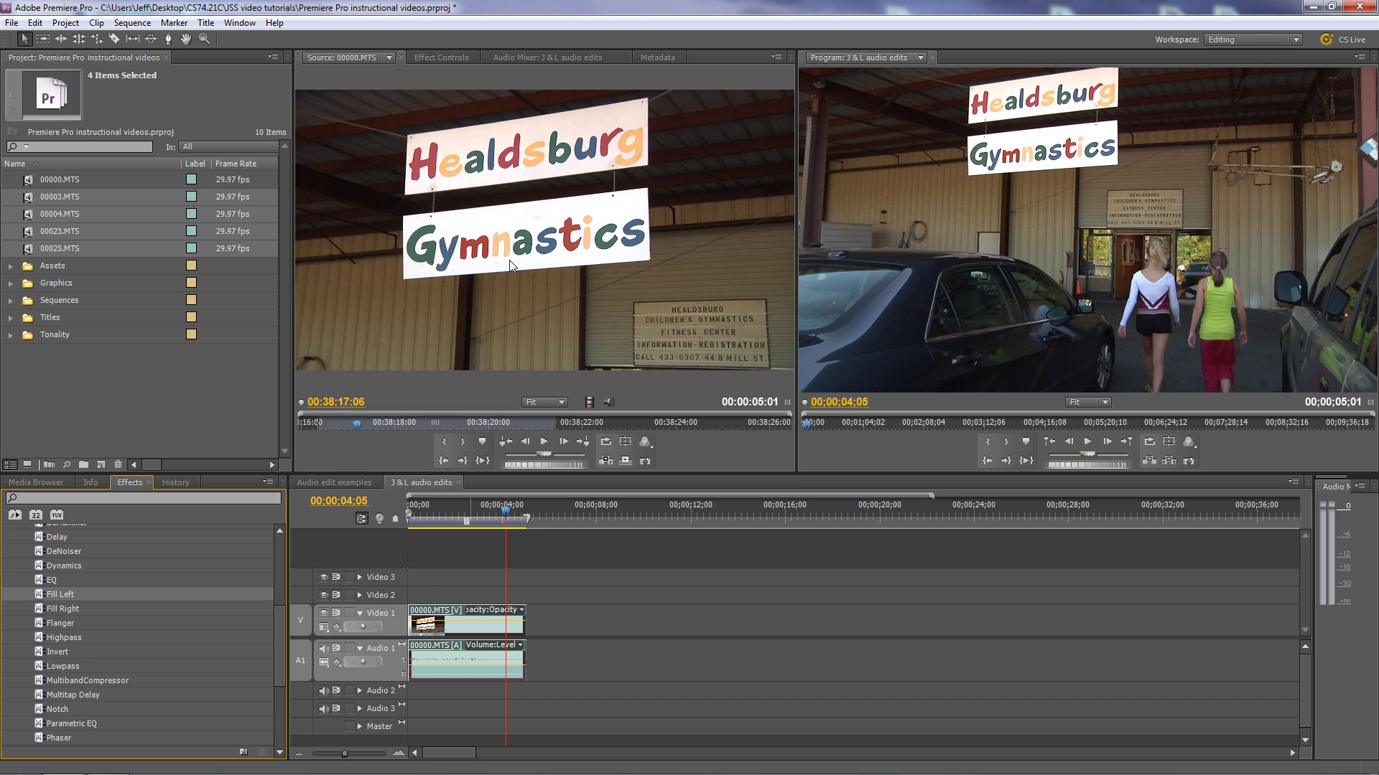
# Load 00003.MTS in the source monitor and place it directly after 00000.MTS on Video 1 and Audio 1.
pyautogui.click(390, 57)
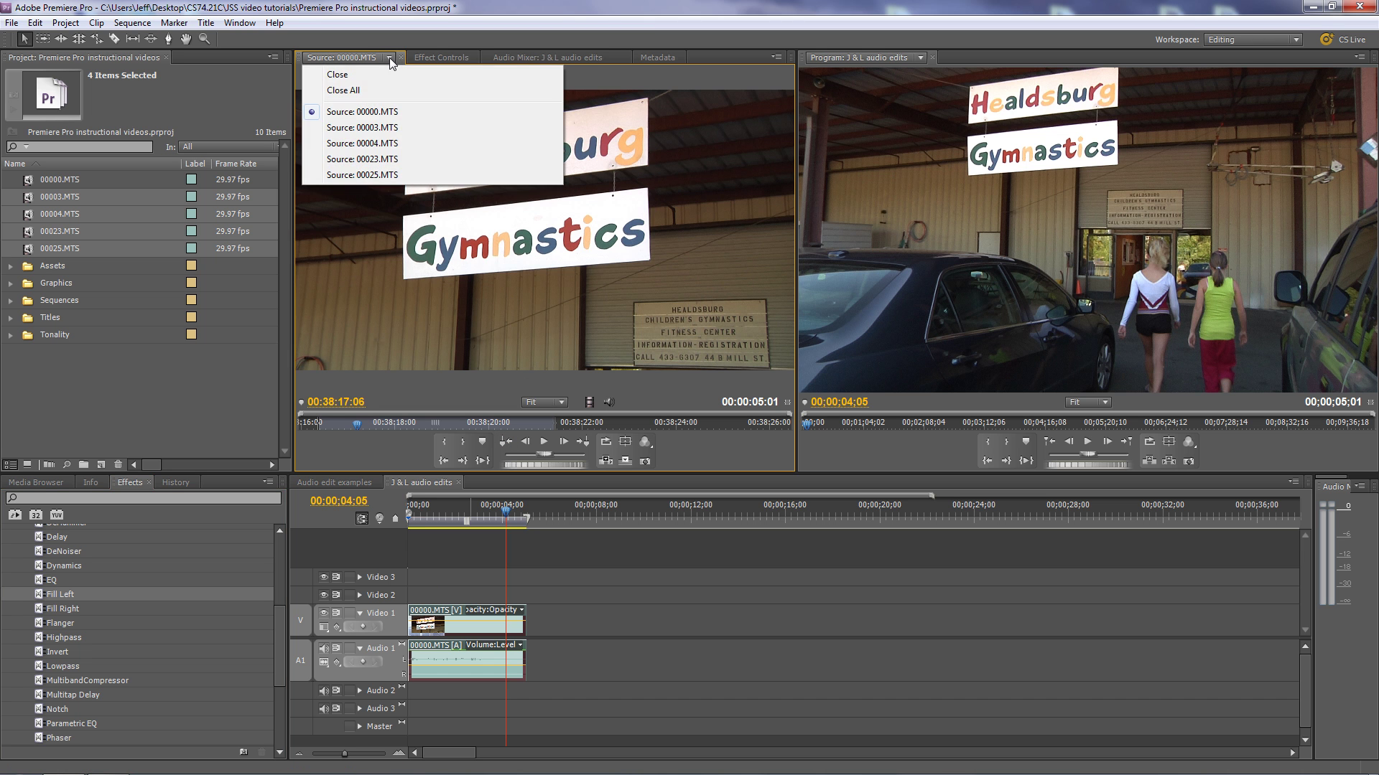
pyautogui.click(371, 127)
pyautogui.moveTo(389, 421); pyautogui.dragTo(650, 436)
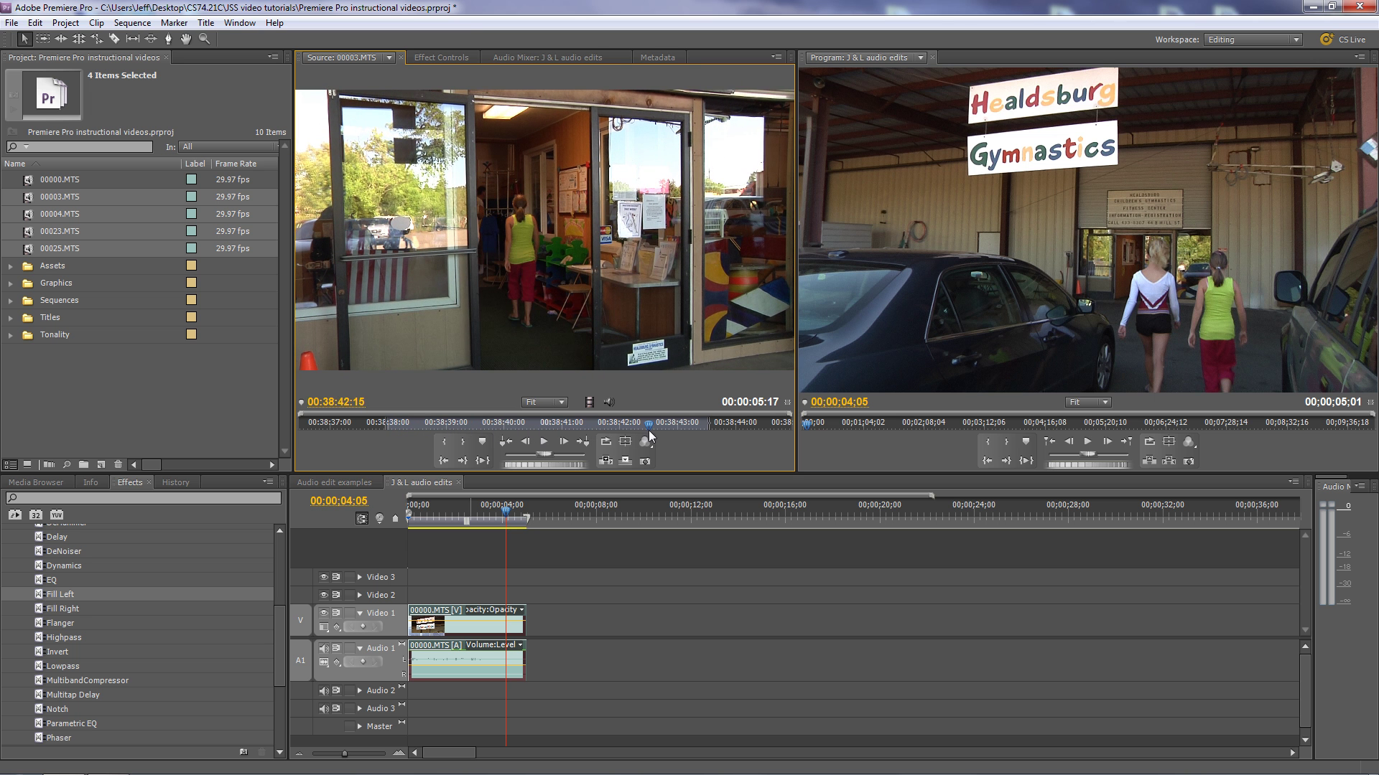
pyautogui.moveTo(554, 299); pyautogui.dragTo(537, 686)
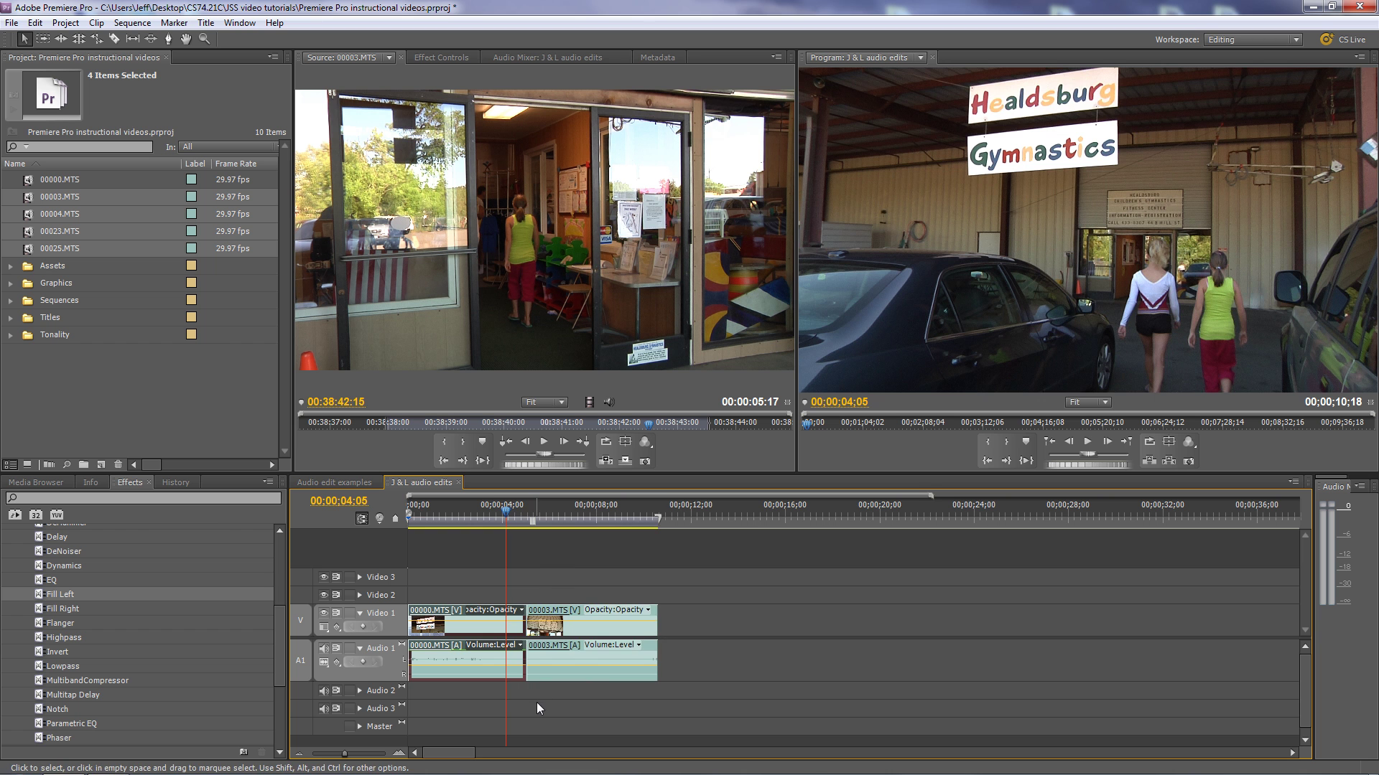
# Apply the Fill Left effect to the audio of clip 00003.MTS and play the sequence.
pyautogui.click(540, 658)
pyautogui.moveTo(49, 597); pyautogui.dragTo(593, 678)
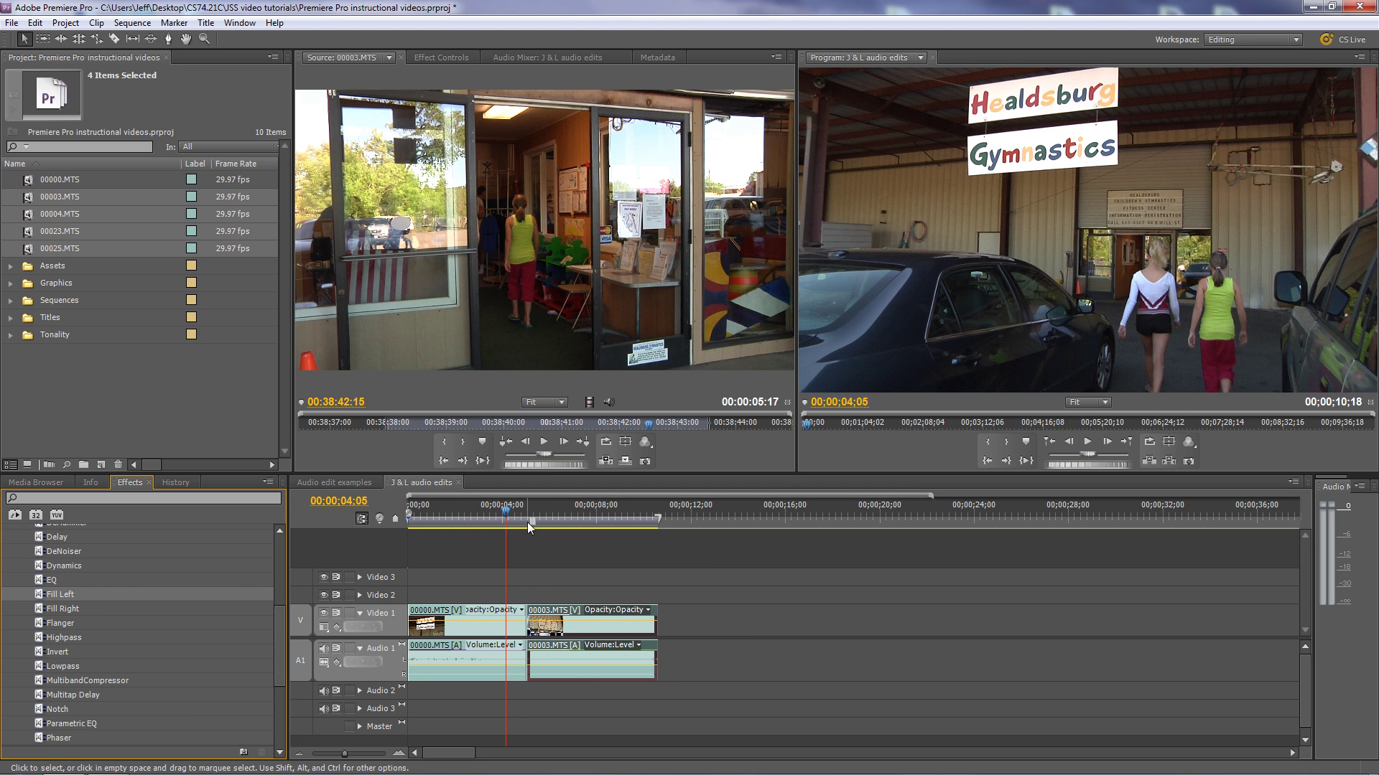
pyautogui.press('space')
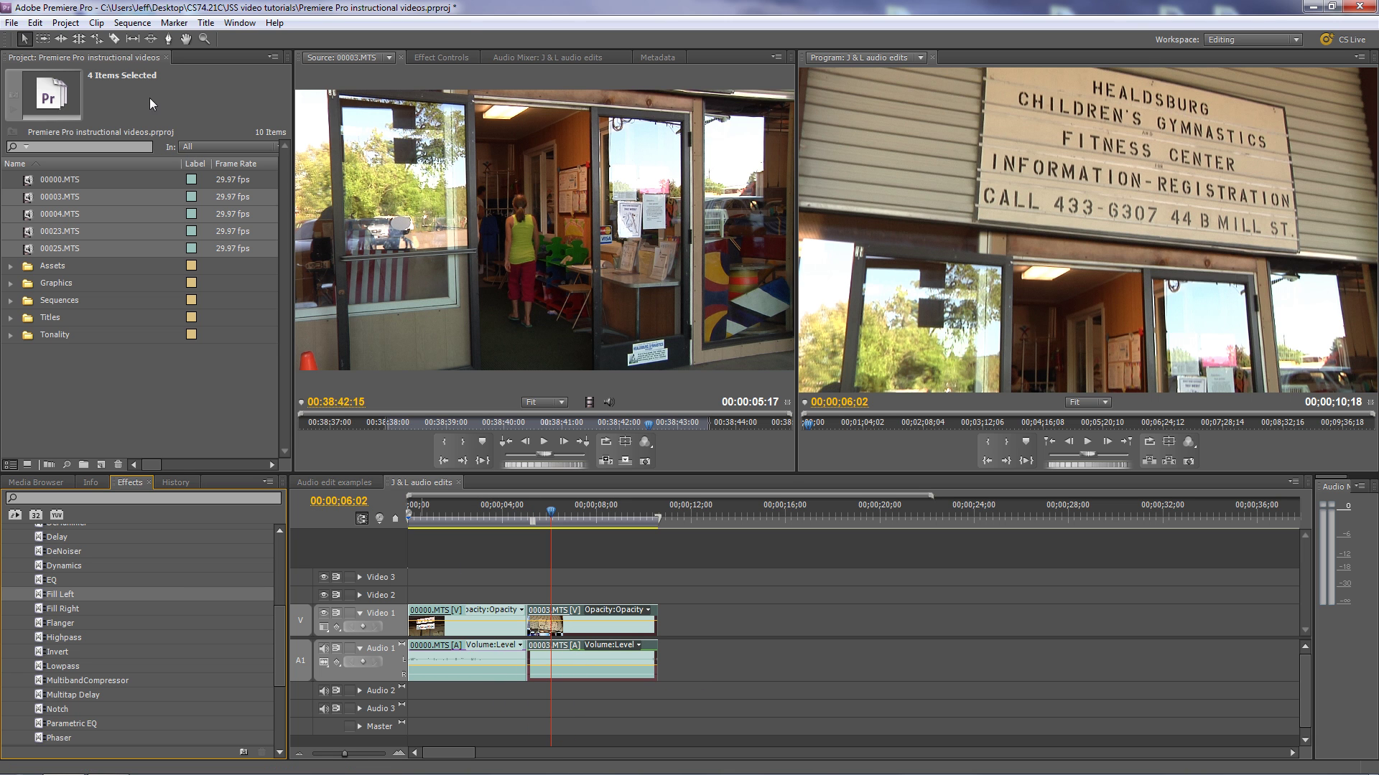
# Use the Rolling Edit tool to extend only the 00000.MTS audio under 00003.MTS to about 8.5 seconds, and play back the cut.
pyautogui.click(79, 40)
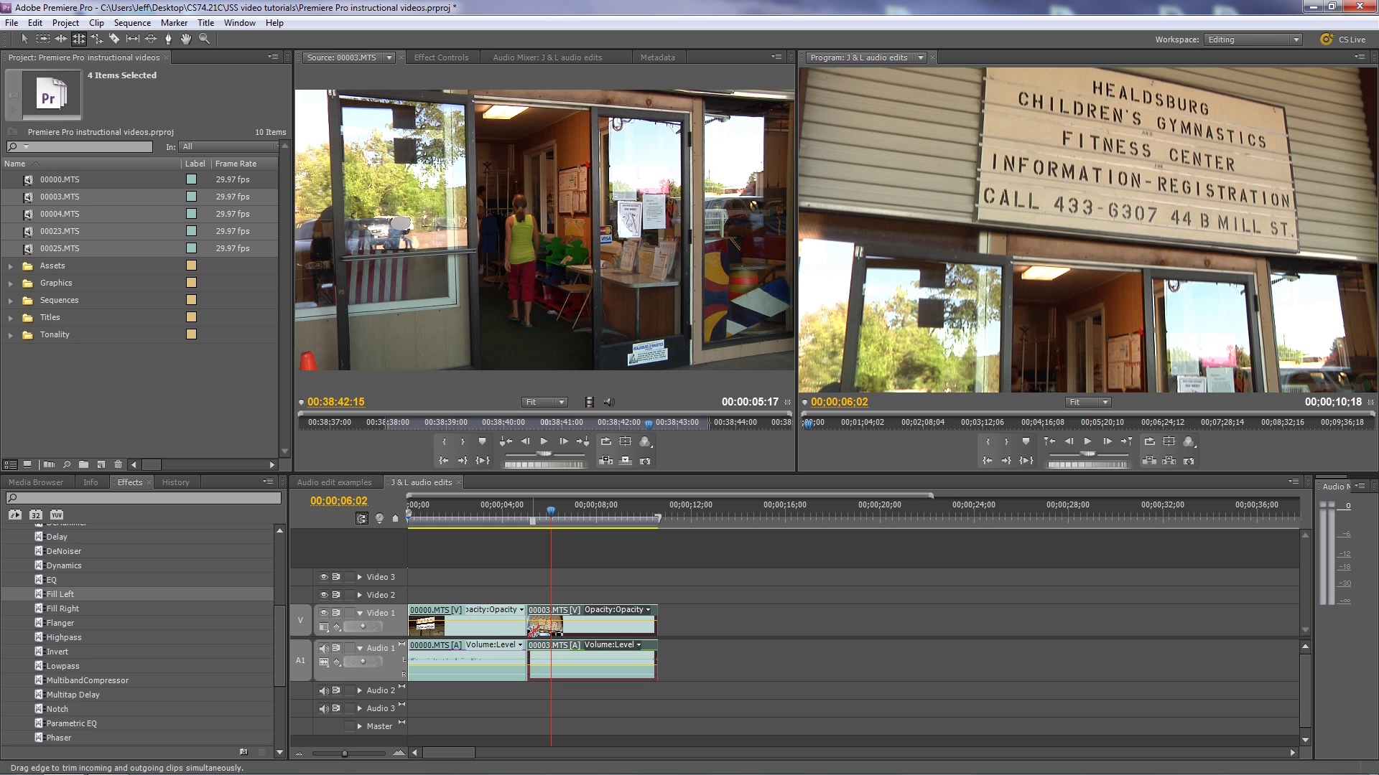
pyautogui.moveTo(527, 631)
pyautogui.mouseDown()
pyautogui.moveTo(586, 632)
pyautogui.moveTo(532, 635)
pyautogui.mouseUp()
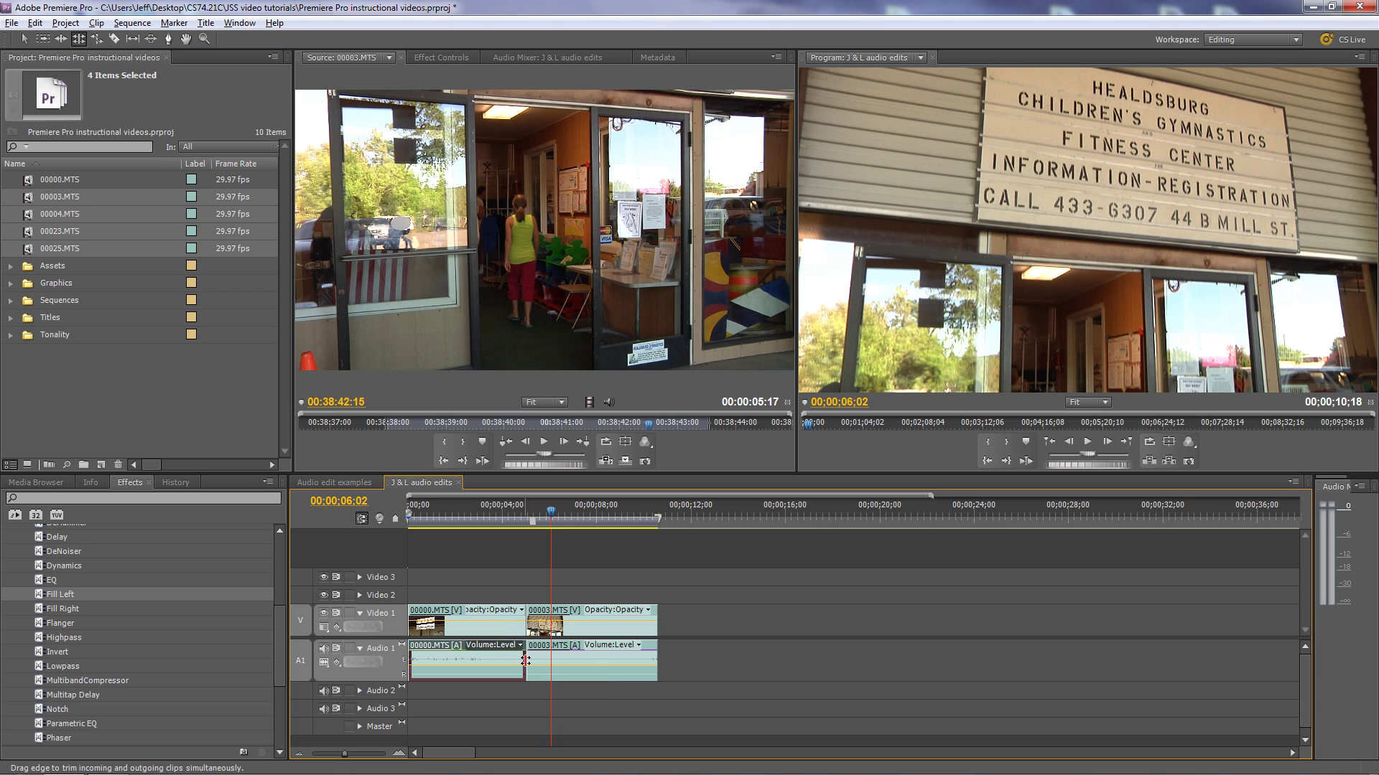
pyautogui.moveTo(525, 660); pyautogui.dragTo(610, 684)
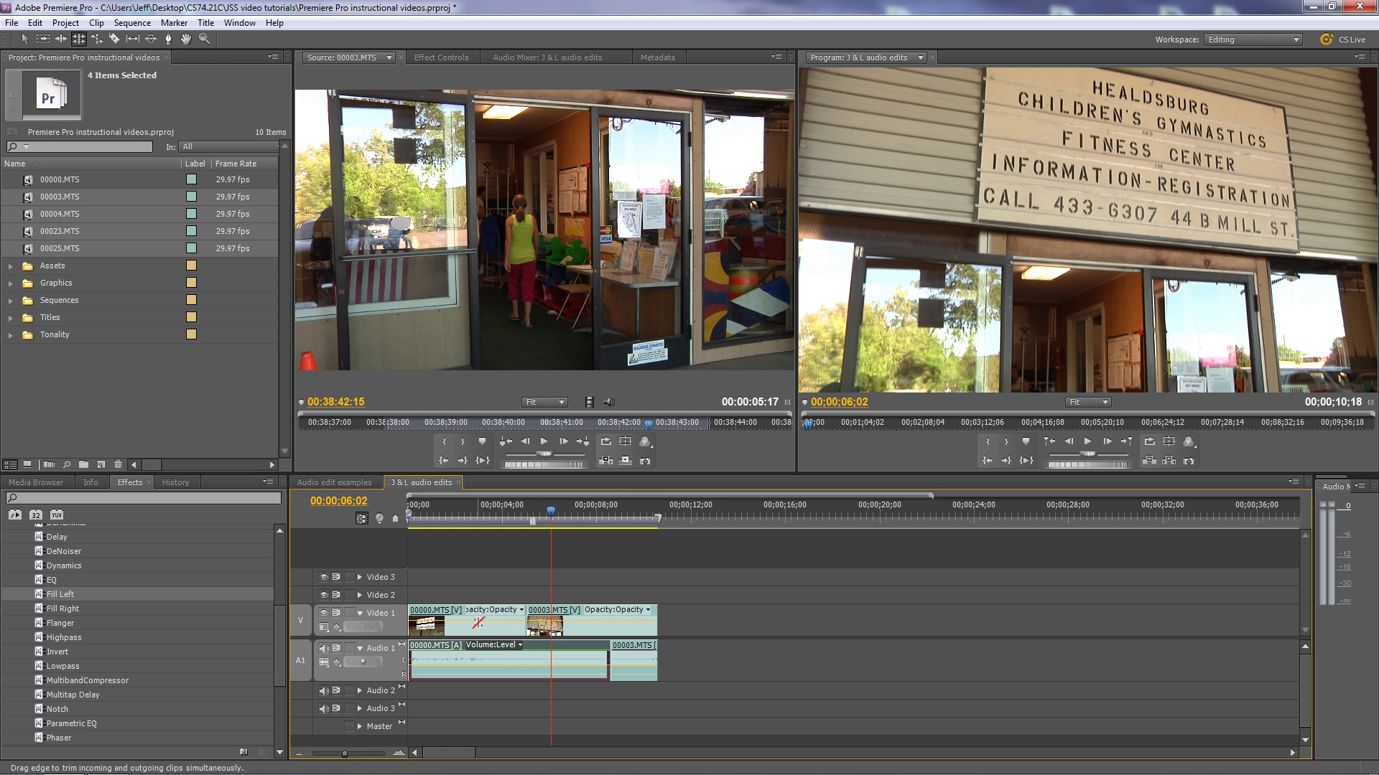
pyautogui.press('v')
pyautogui.moveTo(550, 516); pyautogui.dragTo(489, 529)
pyautogui.press('space')
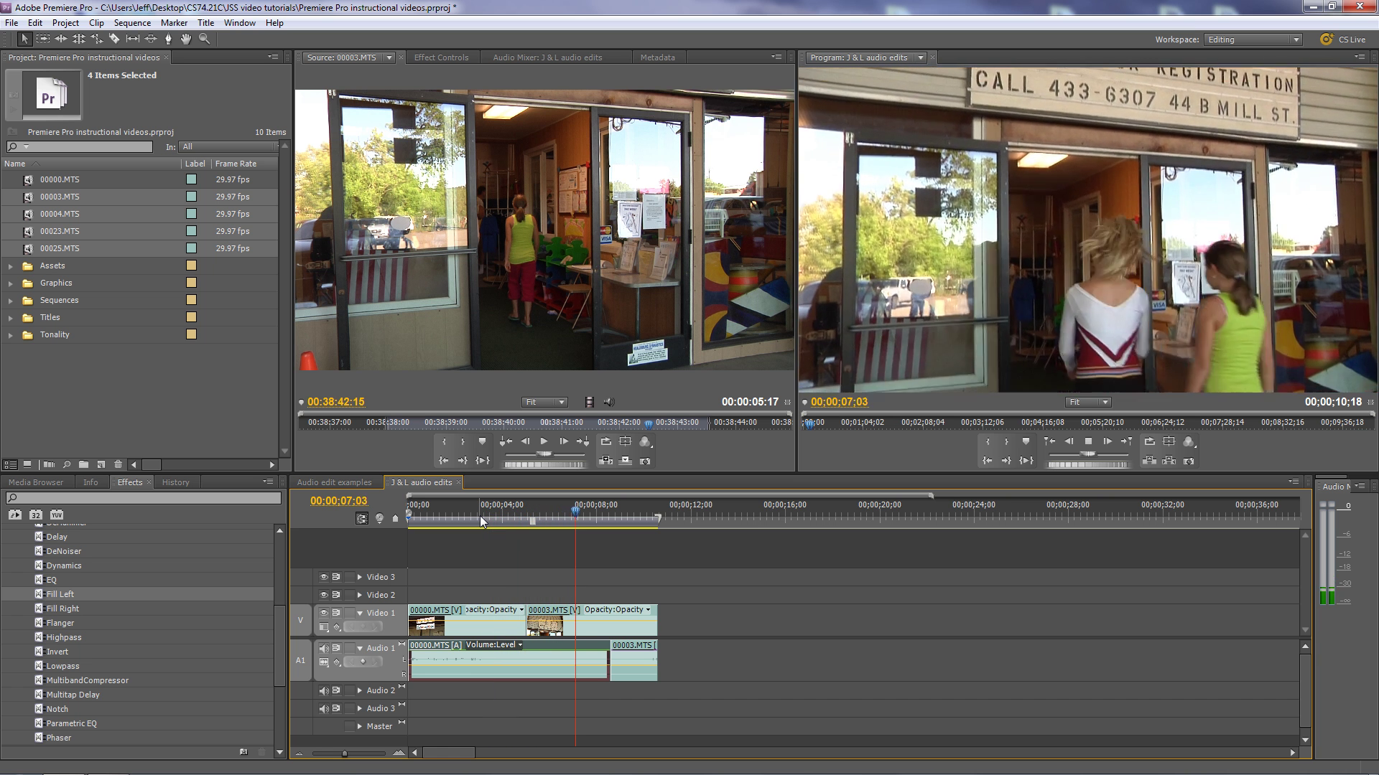
pyautogui.press('space')
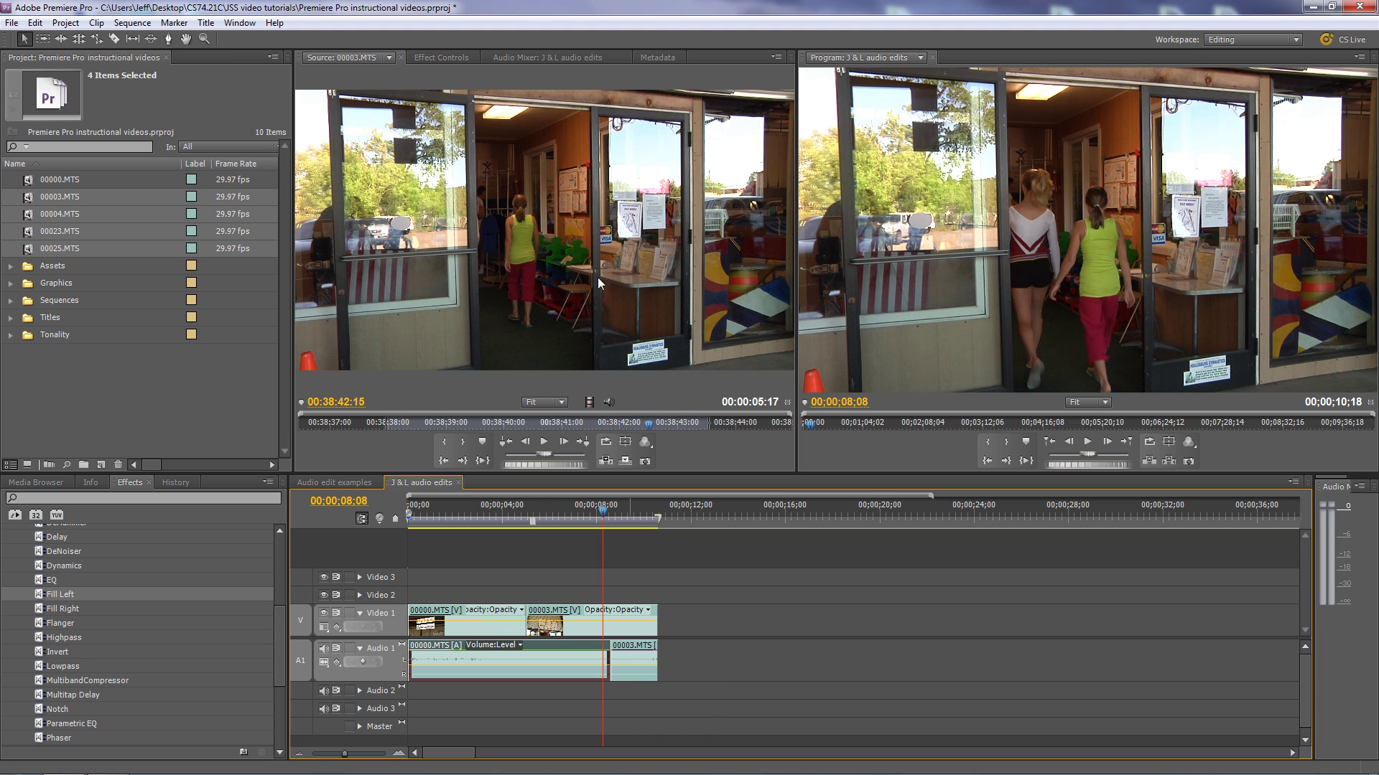
# Load 00004.MTS in the source monitor and set its In point at 00:38:54:24.
pyautogui.click(391, 60)
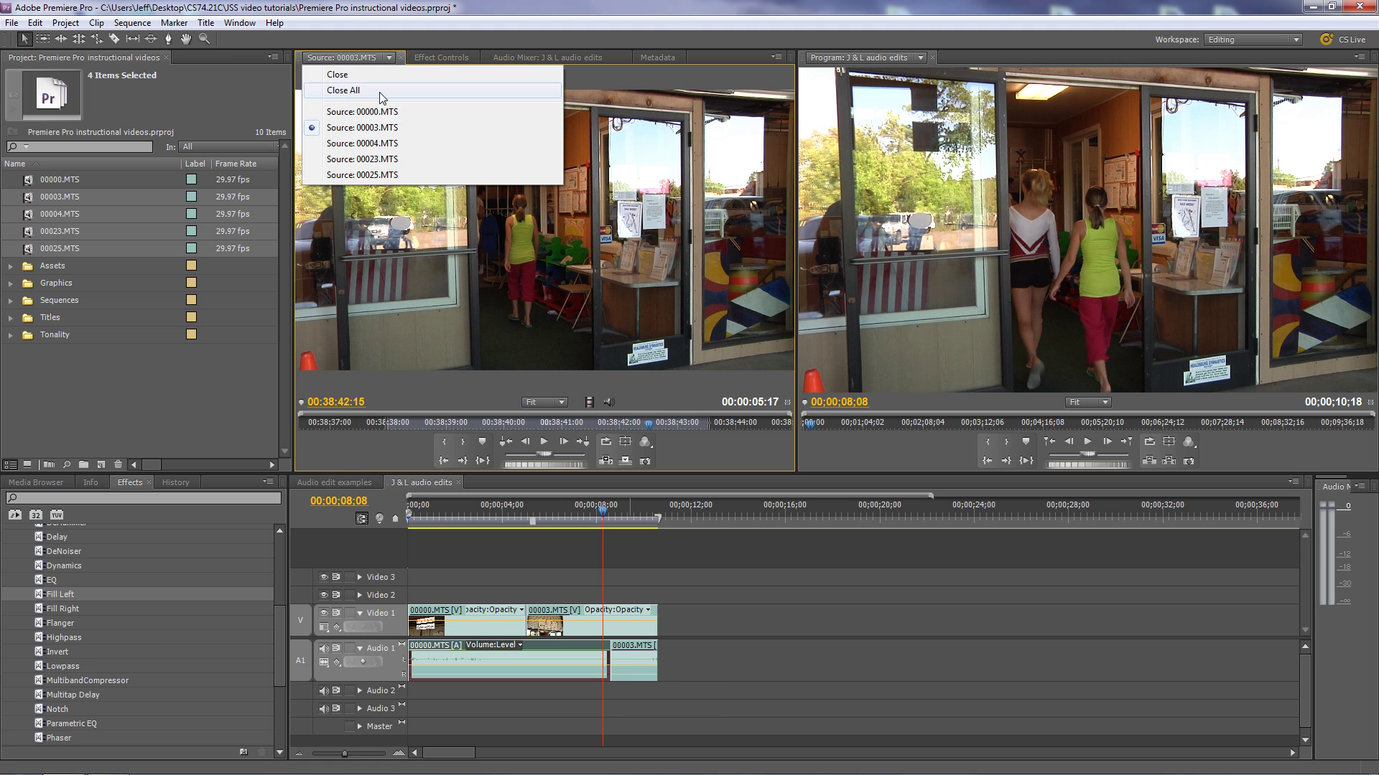
pyautogui.click(381, 151)
pyautogui.moveTo(521, 424)
pyautogui.mouseDown()
pyautogui.moveTo(484, 430)
pyautogui.moveTo(503, 433)
pyautogui.mouseUp()
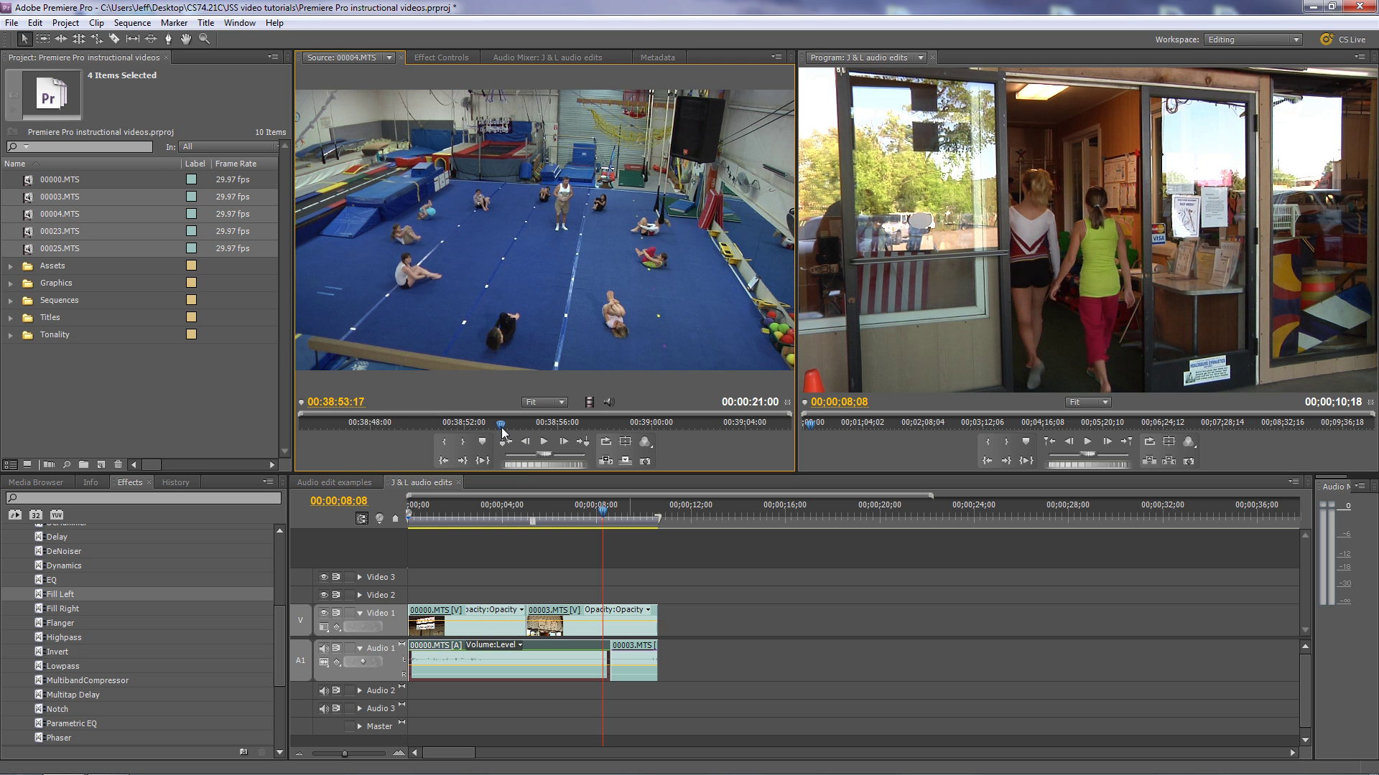
pyautogui.press('space')
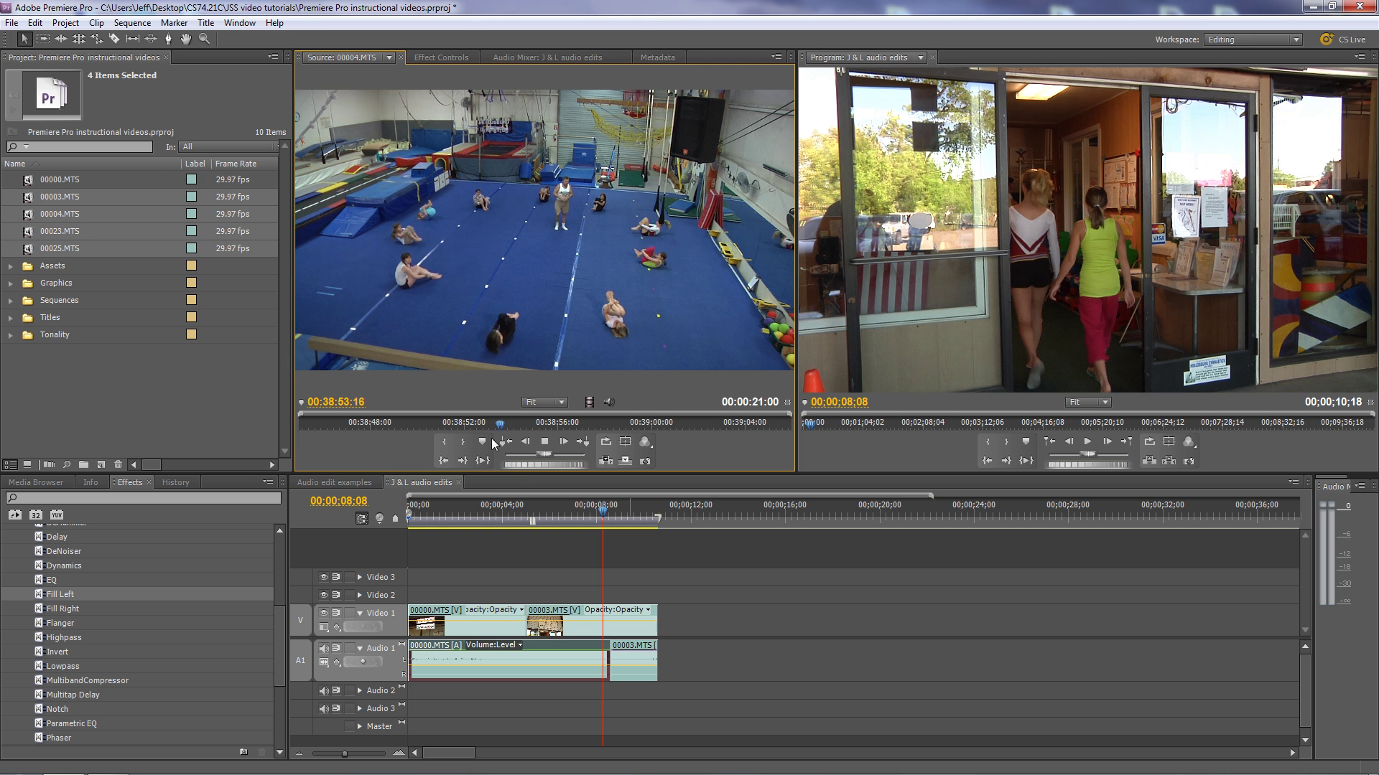
pyautogui.click(549, 425)
pyautogui.moveTo(550, 425); pyautogui.dragTo(529, 425)
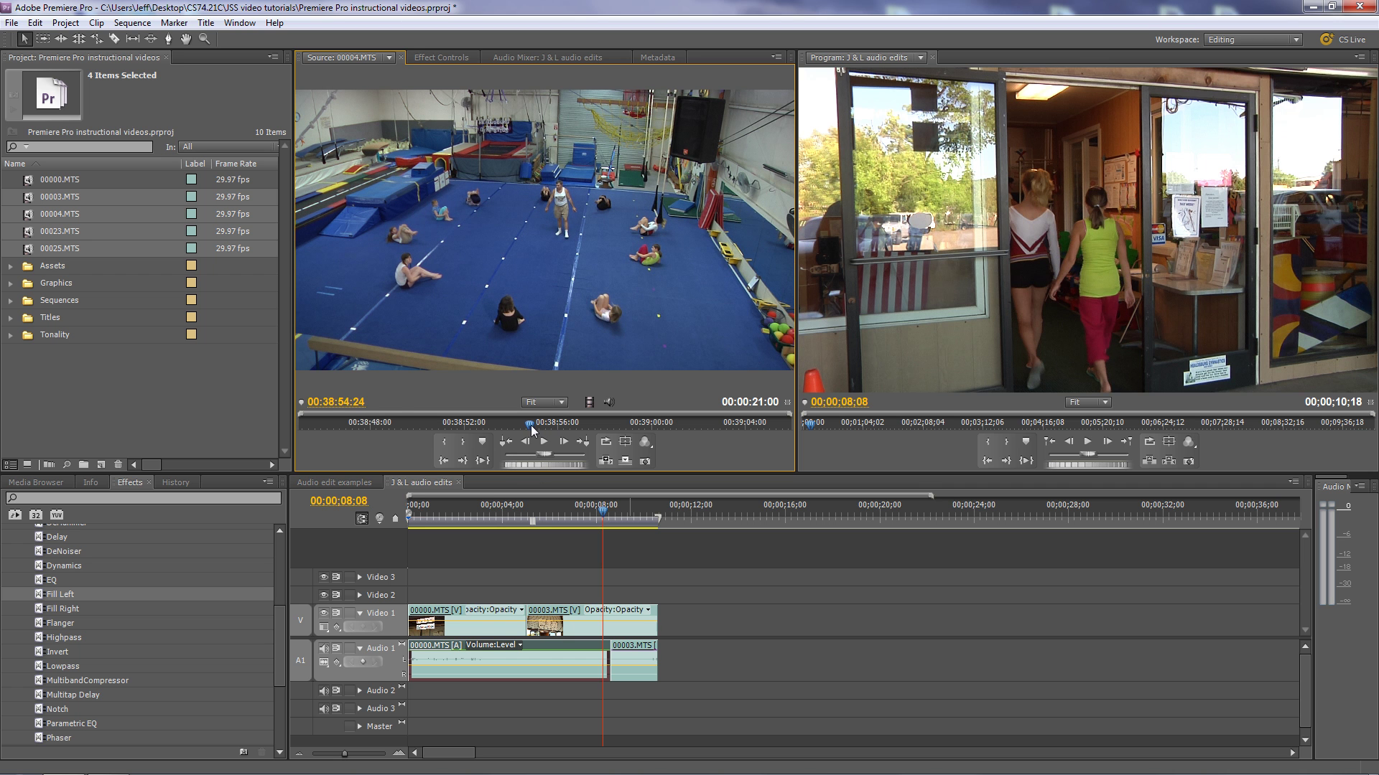
pyautogui.click(445, 442)
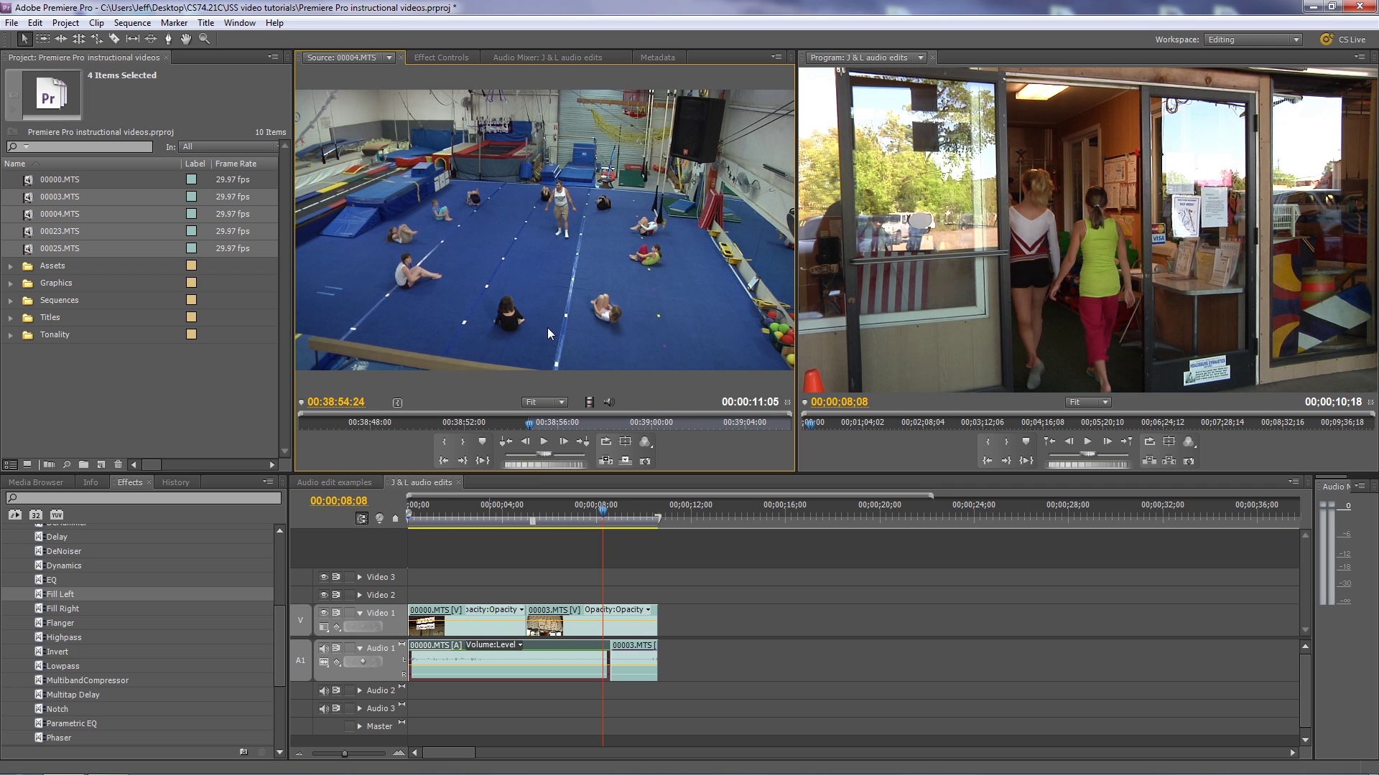
# Place 00004.MTS directly after 00003.MTS in the sequence and play across the cut from 00;00;08;02.
pyautogui.moveTo(550, 291); pyautogui.dragTo(672, 628)
pyautogui.click(598, 506)
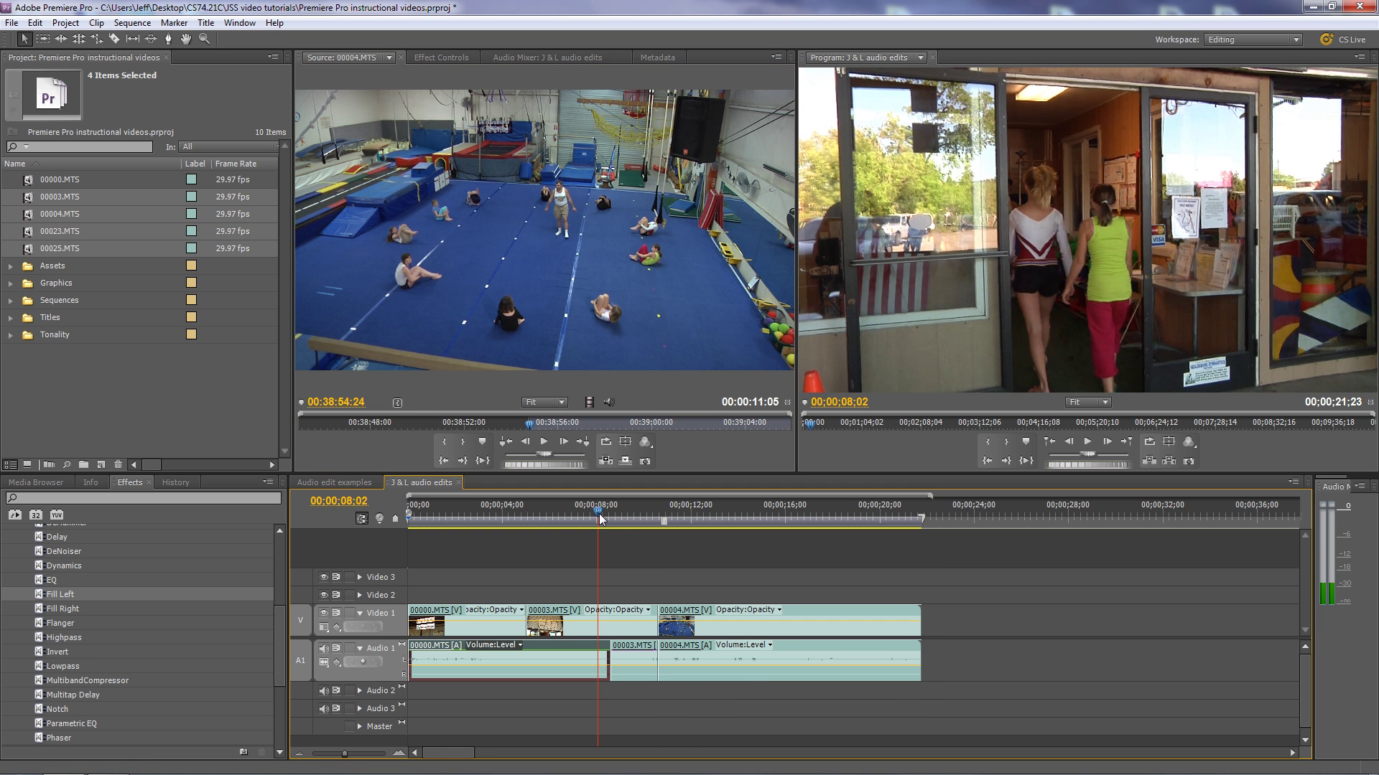
pyautogui.press('space')
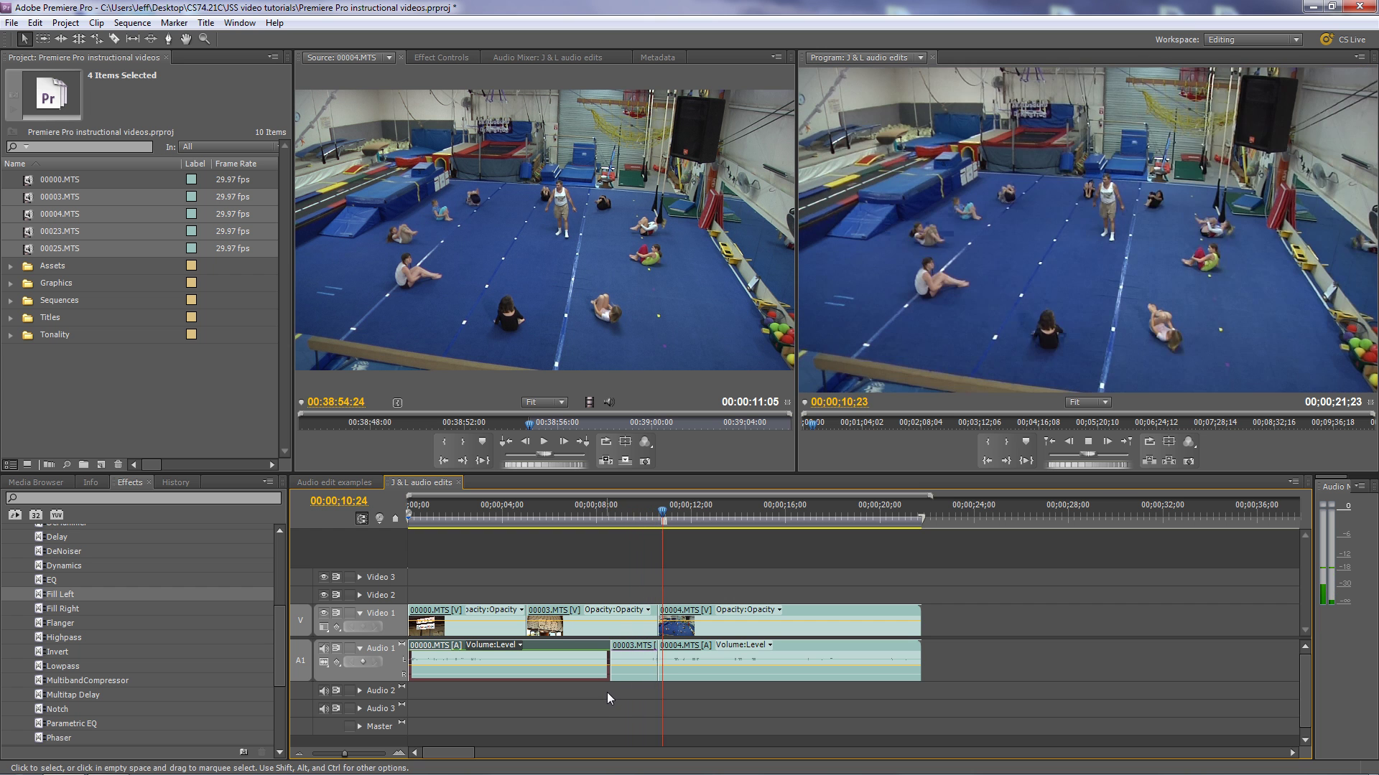
pyautogui.press('space')
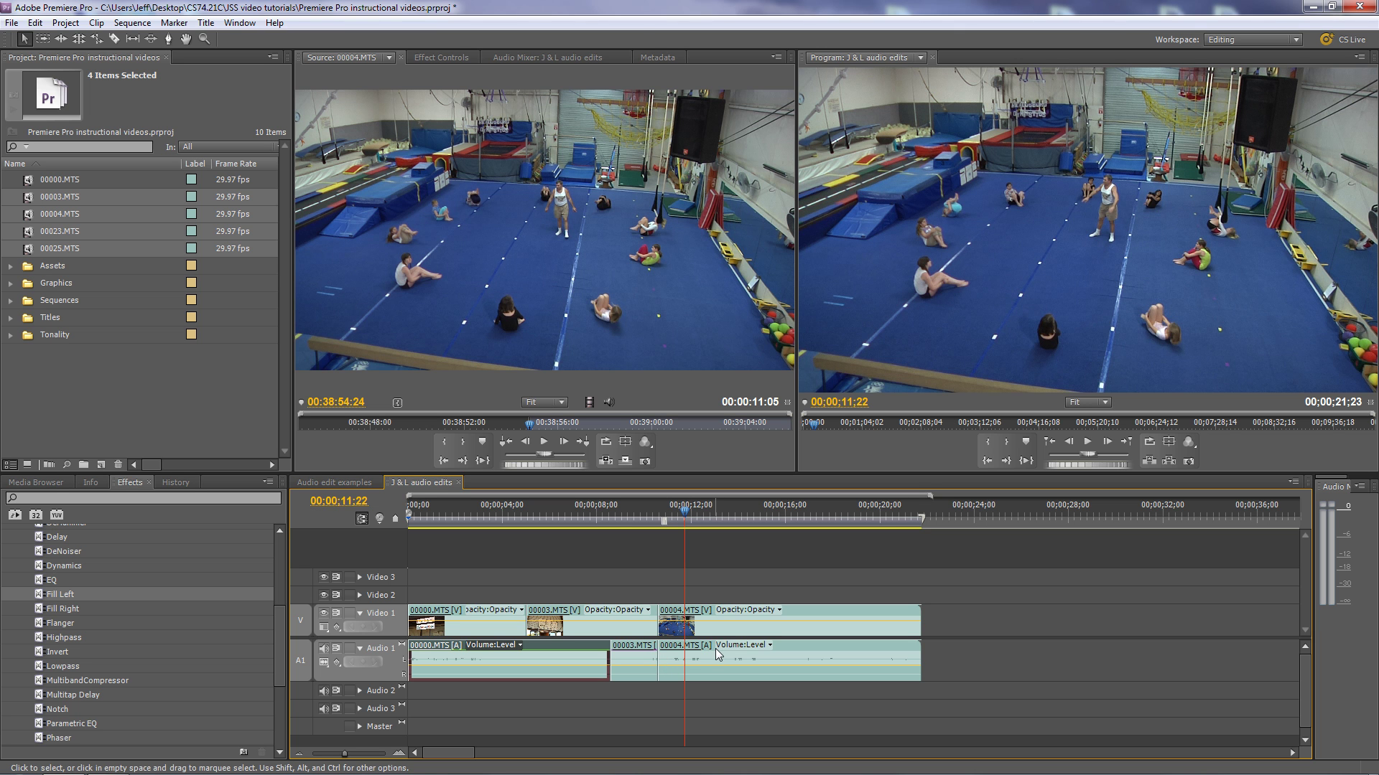
# Delete only the audio portion of clip 00003.MTS from Audio 1, keeping its video.
pyautogui.click(634, 654)
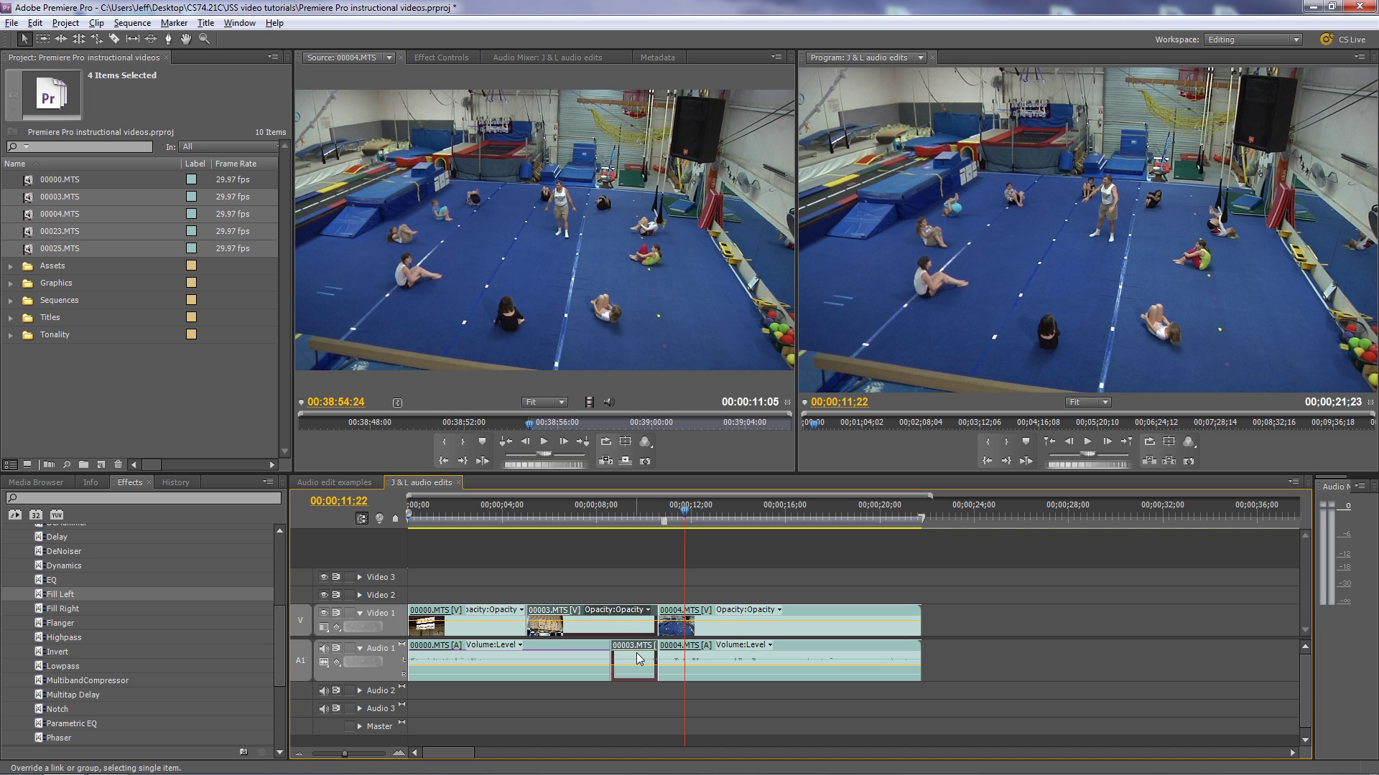
pyautogui.keyDown('alt'); pyautogui.click(637, 652); pyautogui.keyUp('alt')
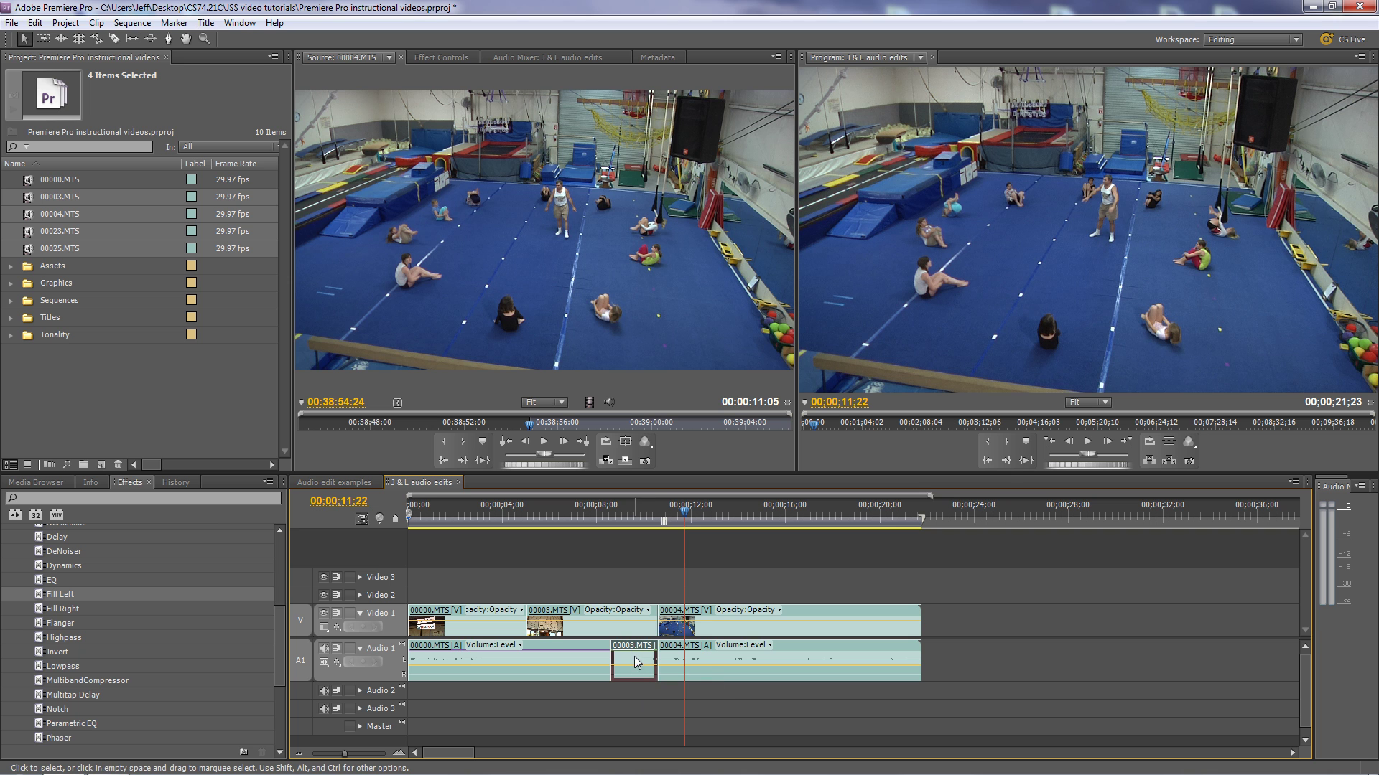
pyautogui.press('Delete')
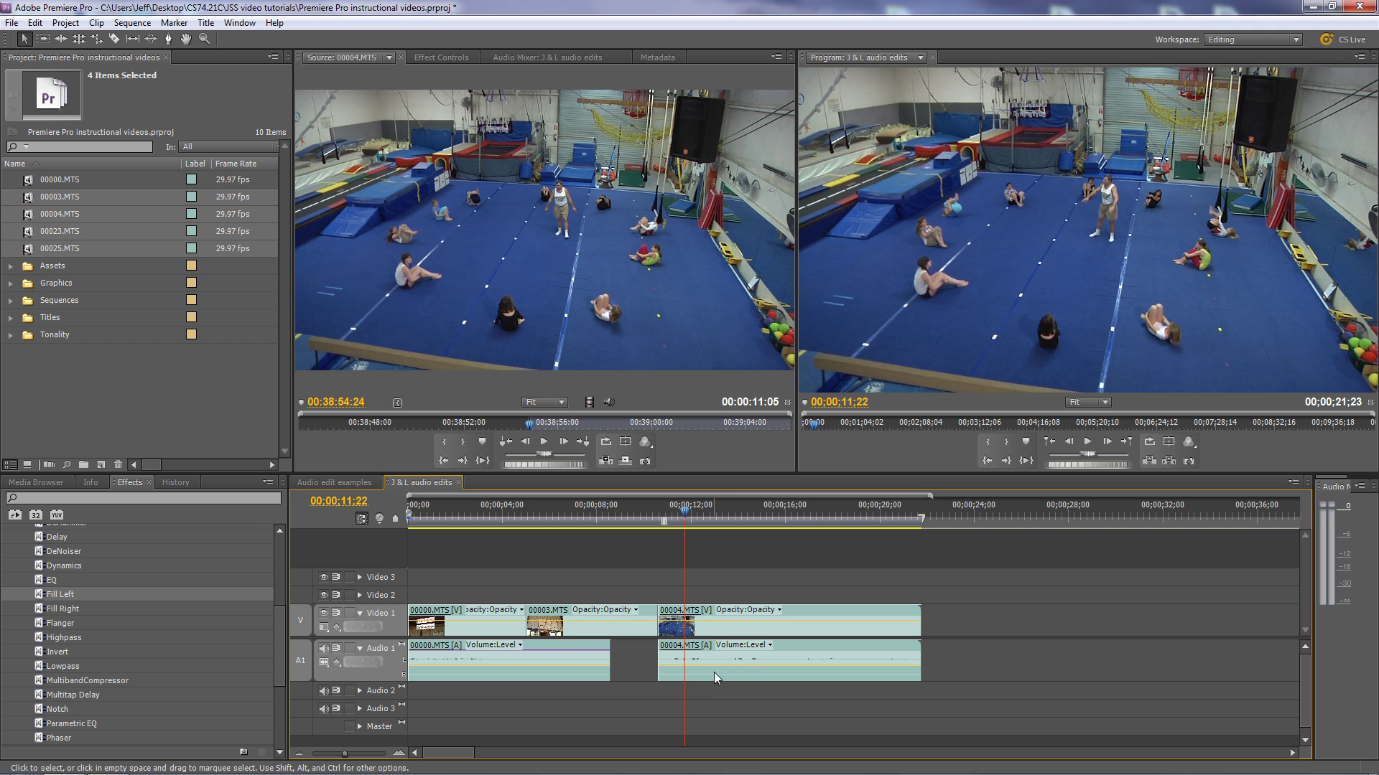
# Move the audio of clip 00004.MTS down to Audio 2 and expand that track to show its waveform.
pyautogui.click(744, 656)
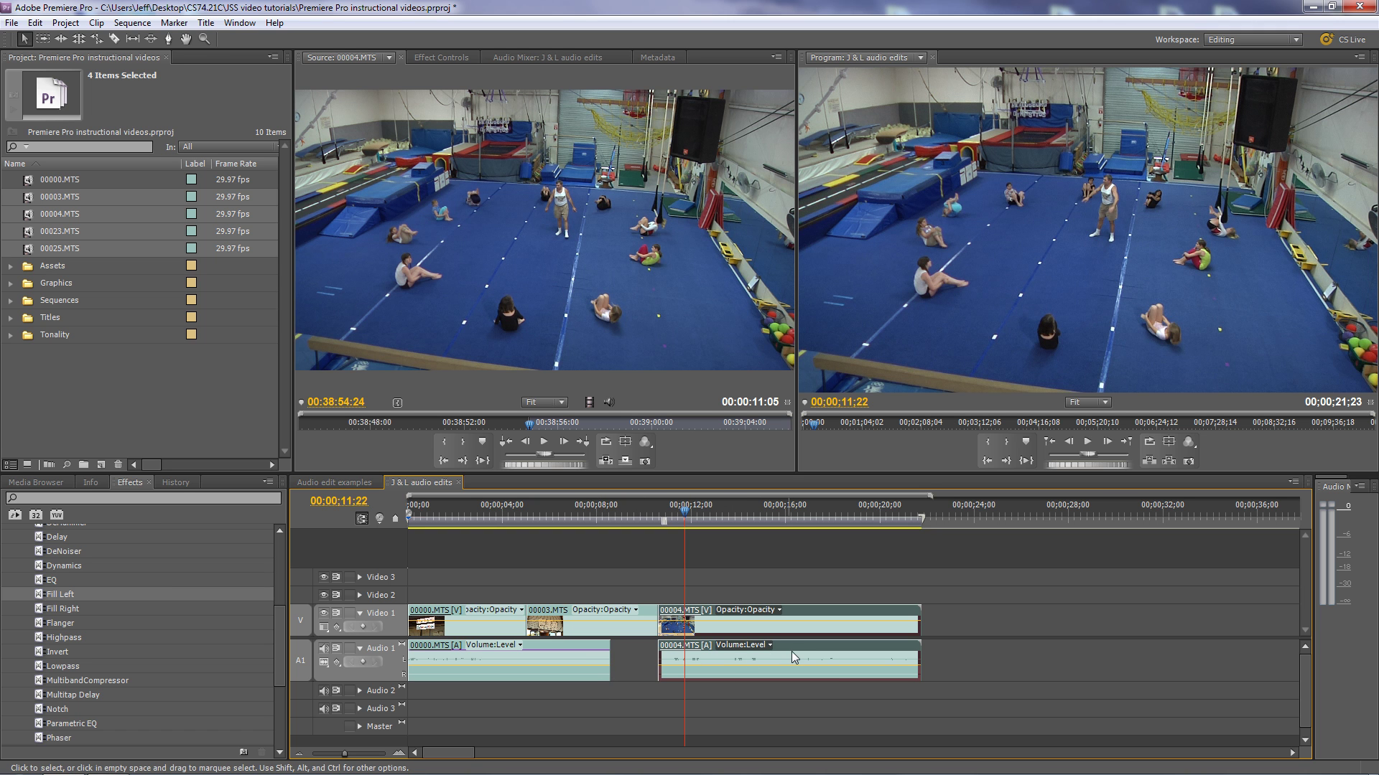
pyautogui.moveTo(789, 658); pyautogui.dragTo(790, 691)
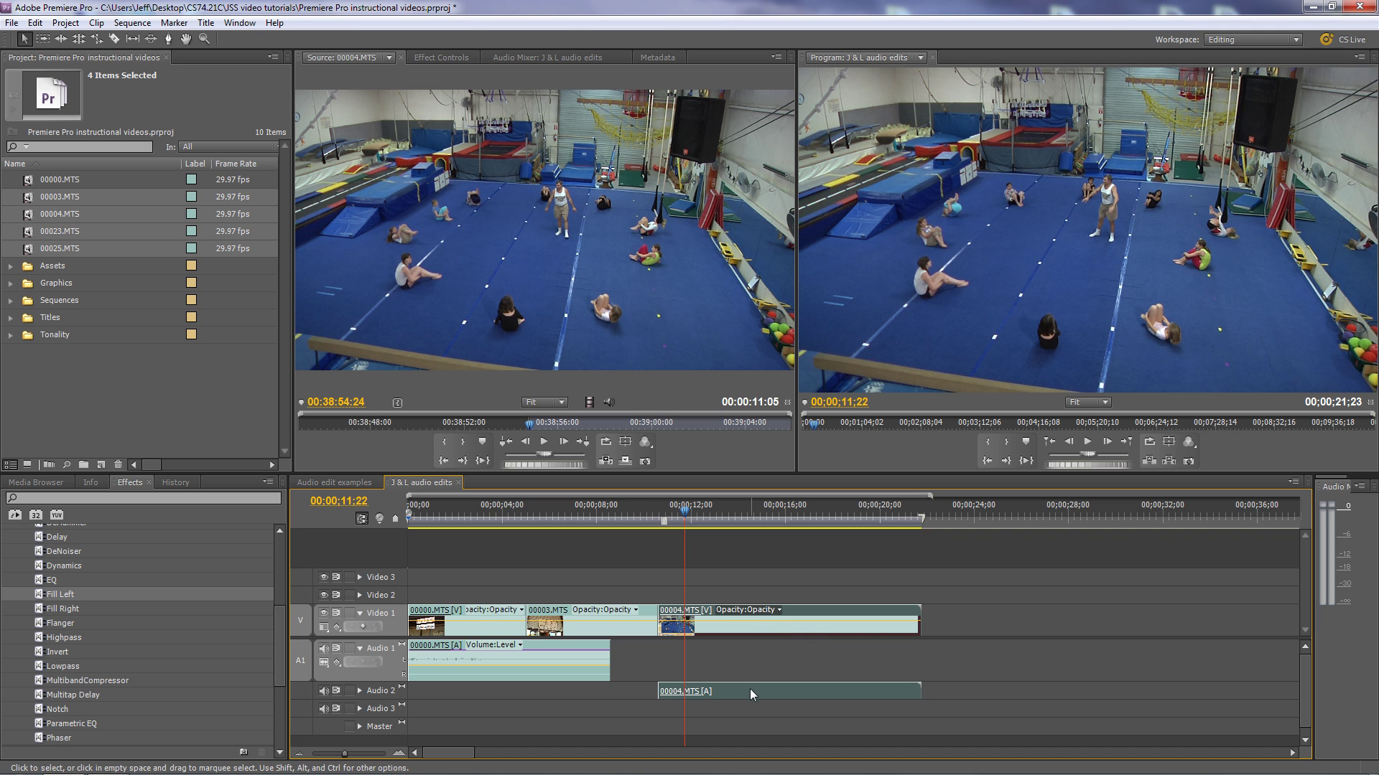
pyautogui.click(360, 691)
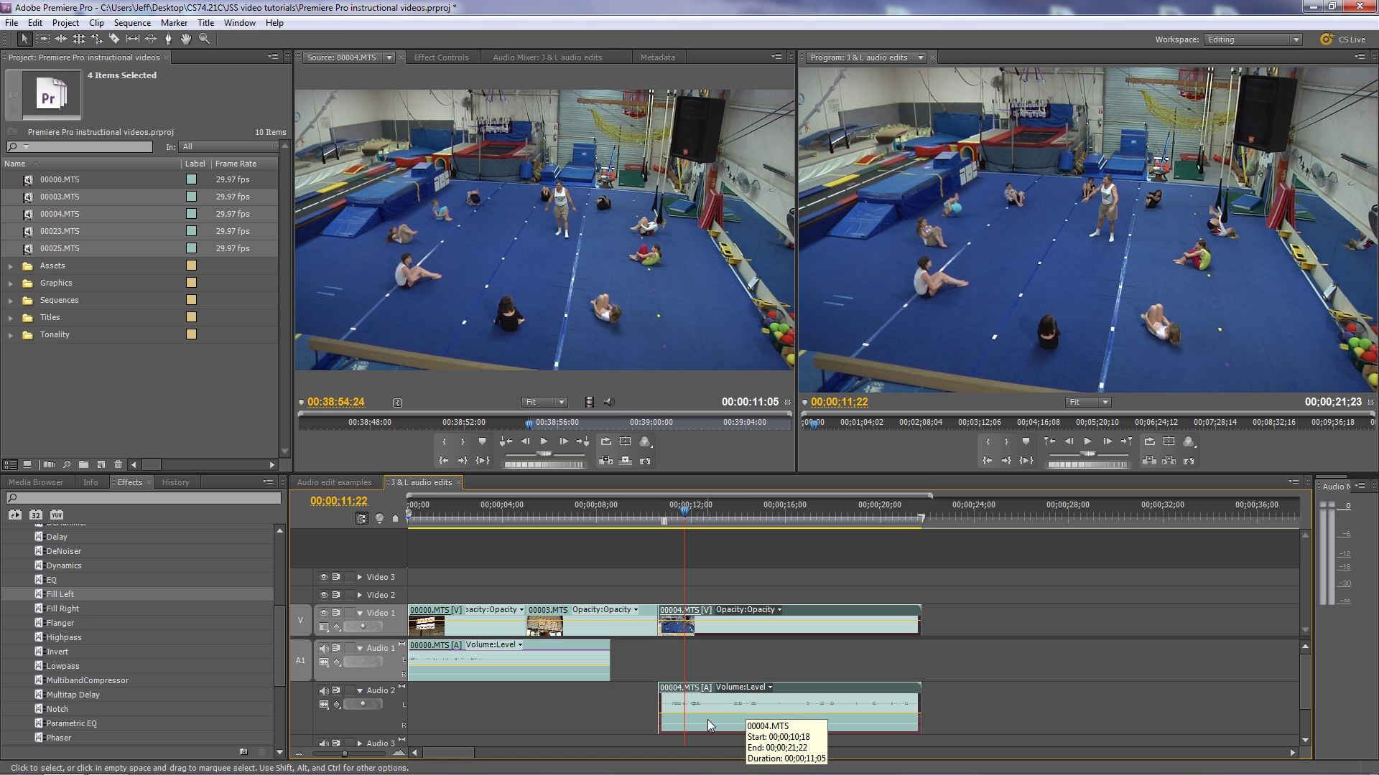
# Apply the Fill Right effect to the 00004.MTS audio on Audio 2 and play the sequence.
pyautogui.click(41, 611)
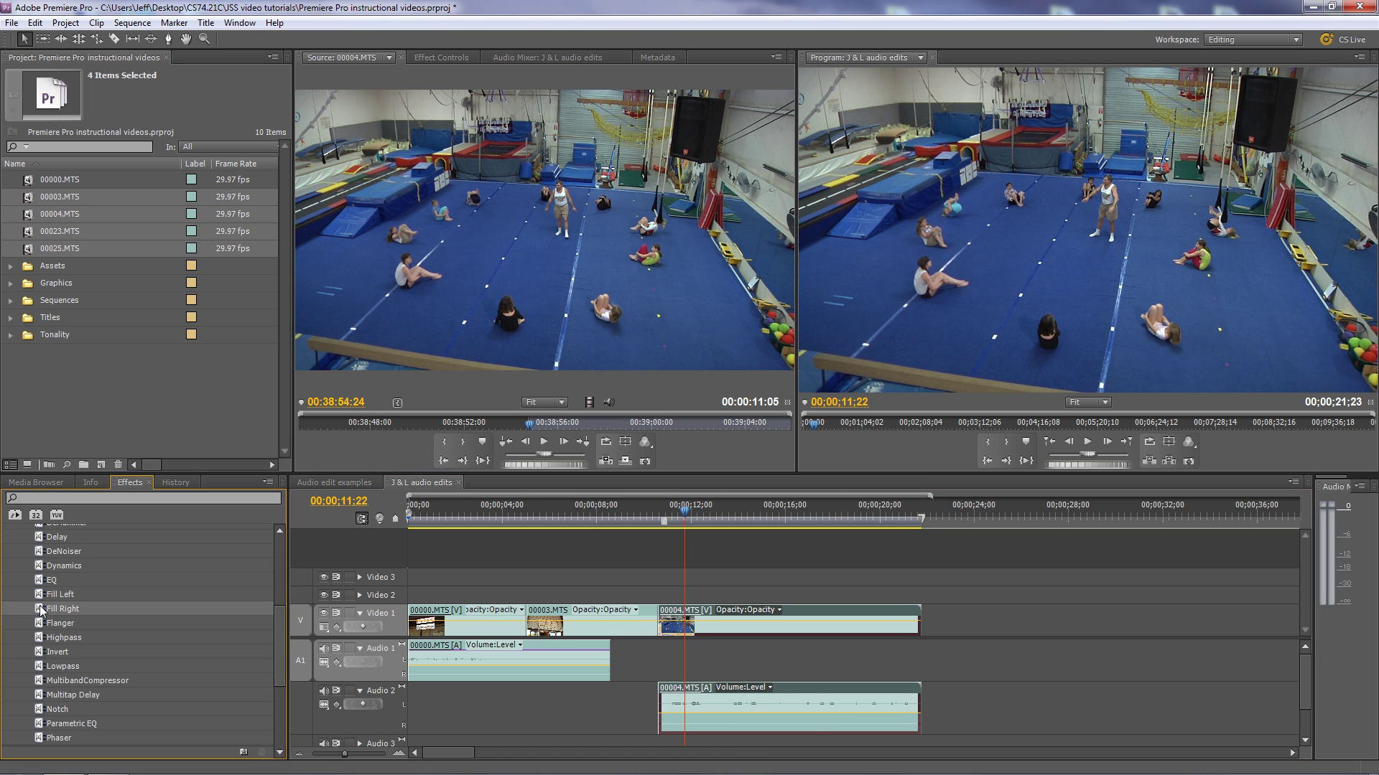
pyautogui.moveTo(41, 614); pyautogui.dragTo(706, 725)
pyautogui.press('space')
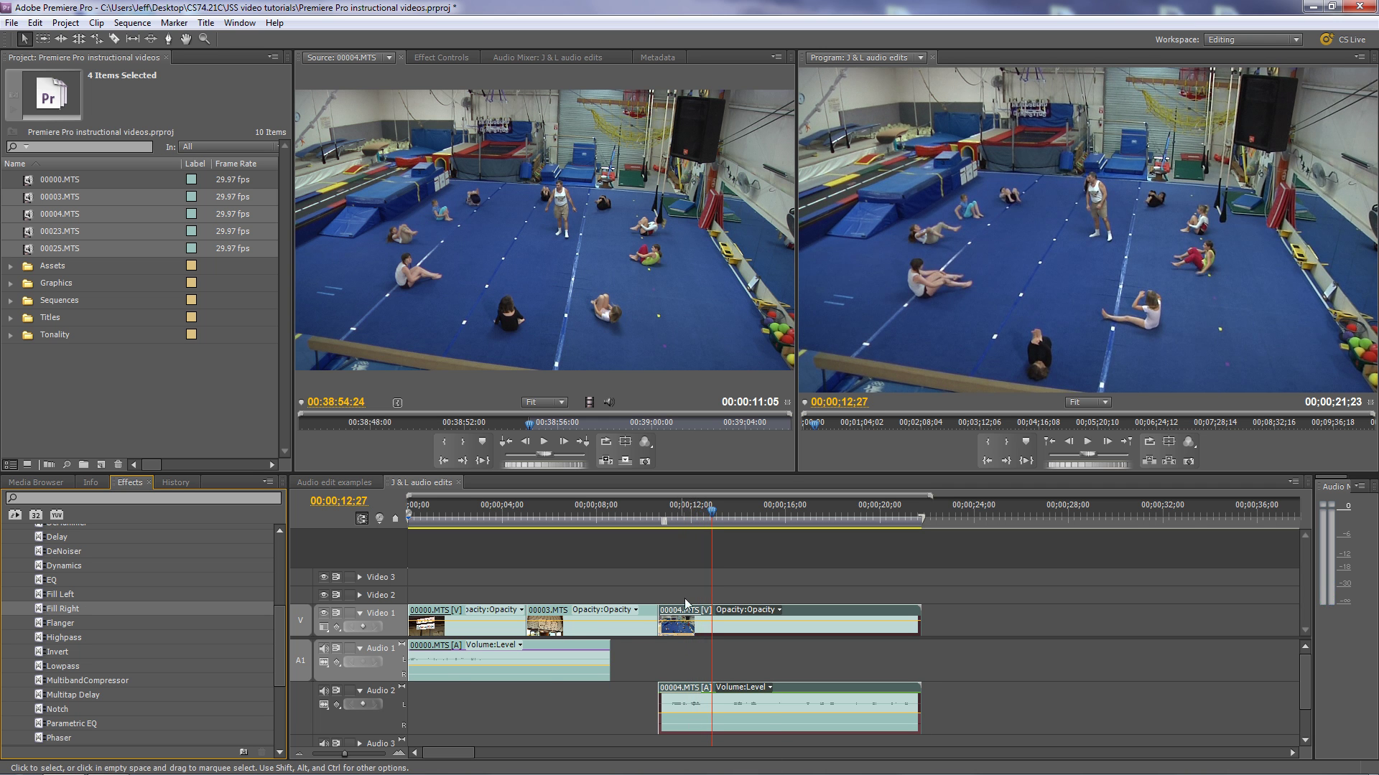
# Extend the start of the 00004.MTS audio about 3 seconds earlier and lengthen the end of the 00000.MTS audio so they overlap further.
pyautogui.moveTo(705, 520); pyautogui.dragTo(664, 528)
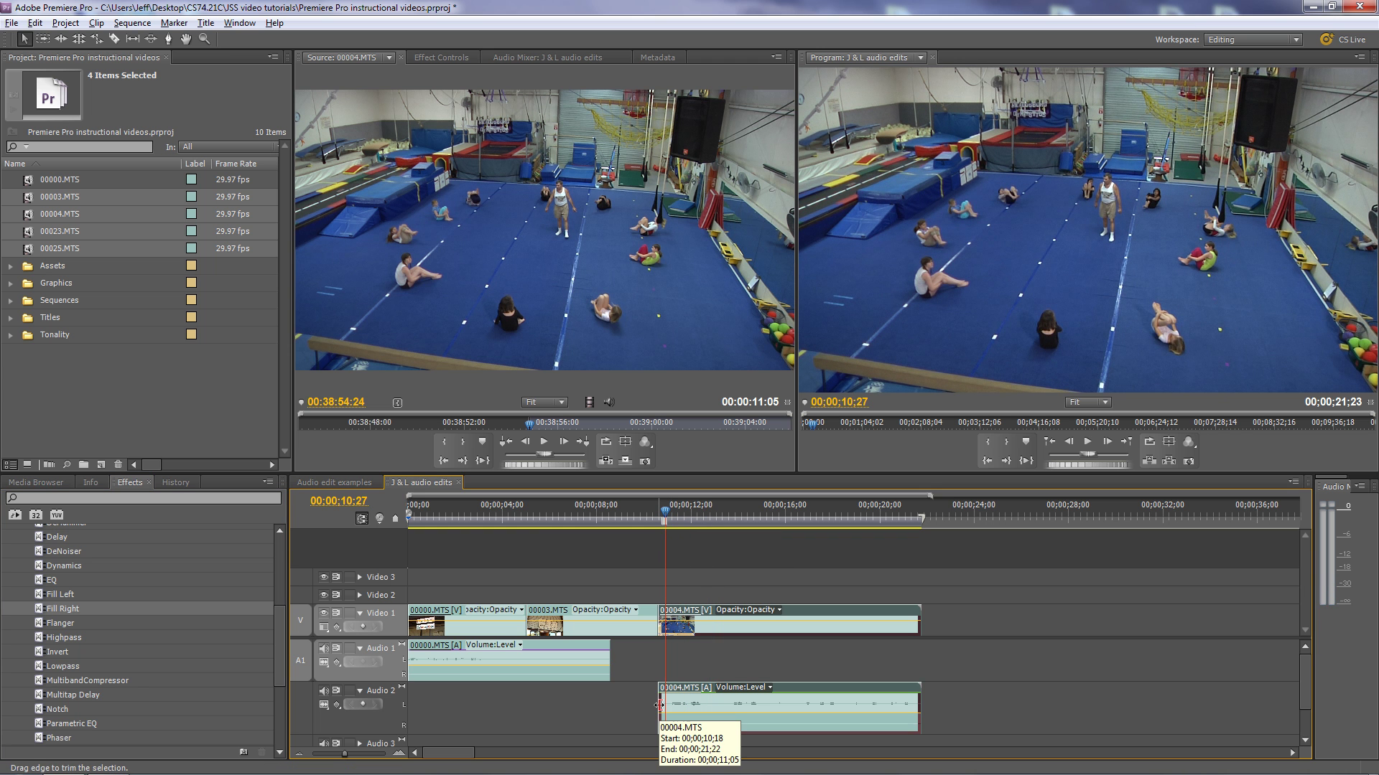
pyautogui.click(659, 706)
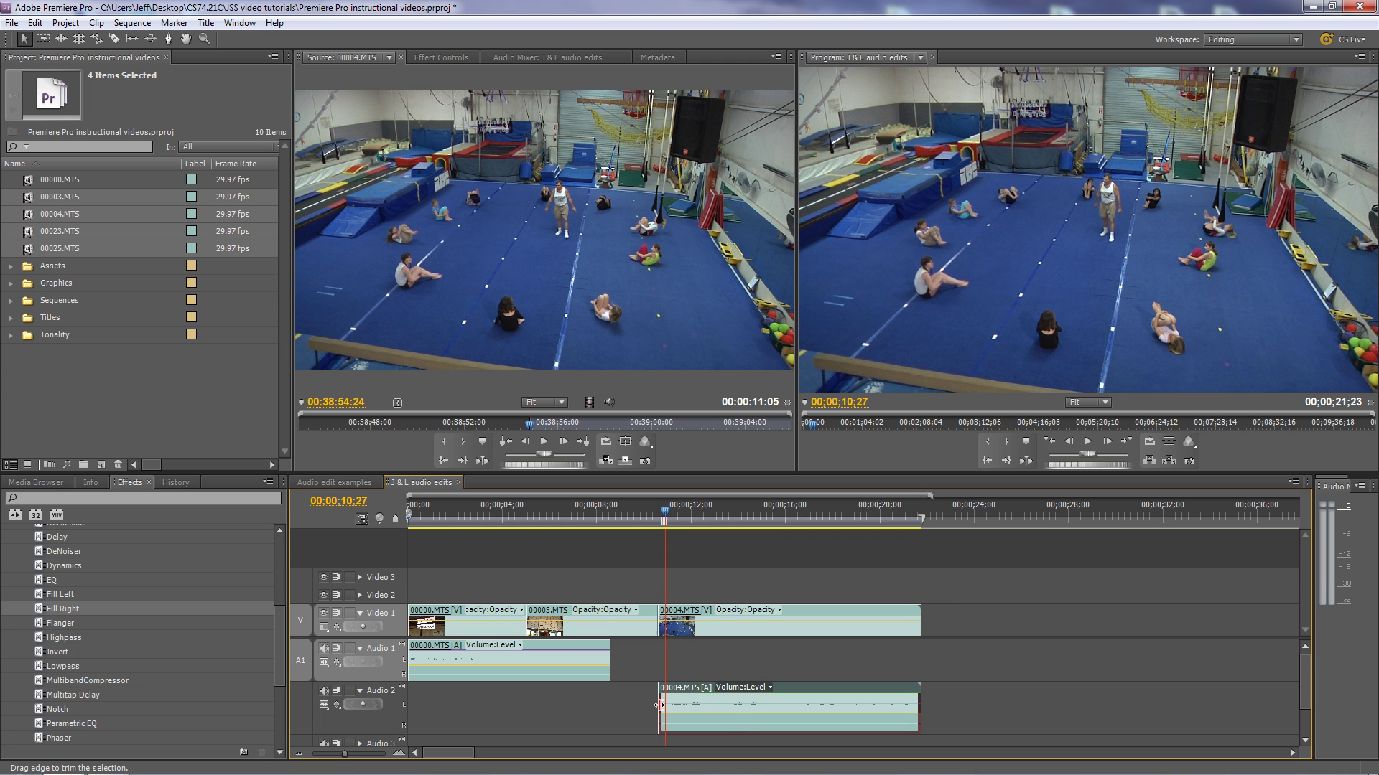
pyautogui.moveTo(659, 706); pyautogui.dragTo(588, 709)
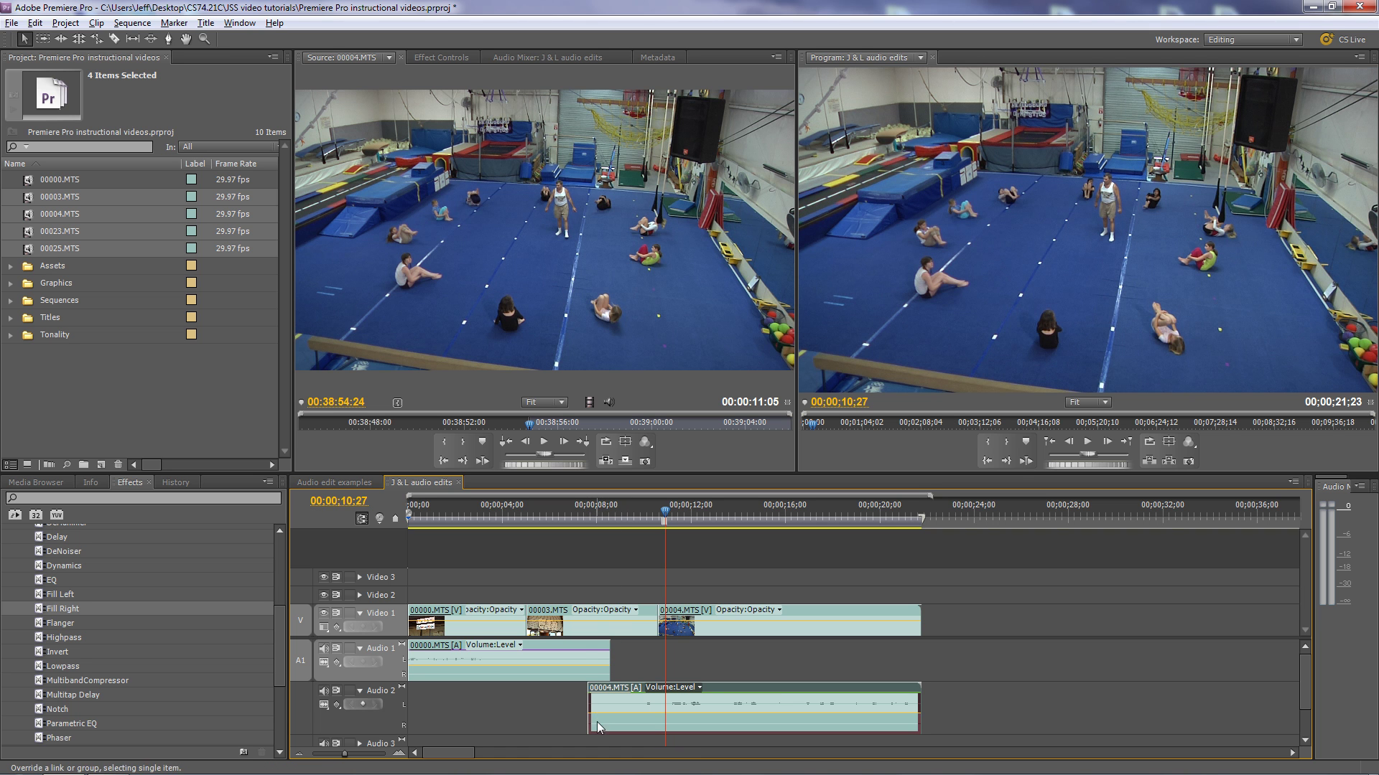
pyautogui.click(588, 656)
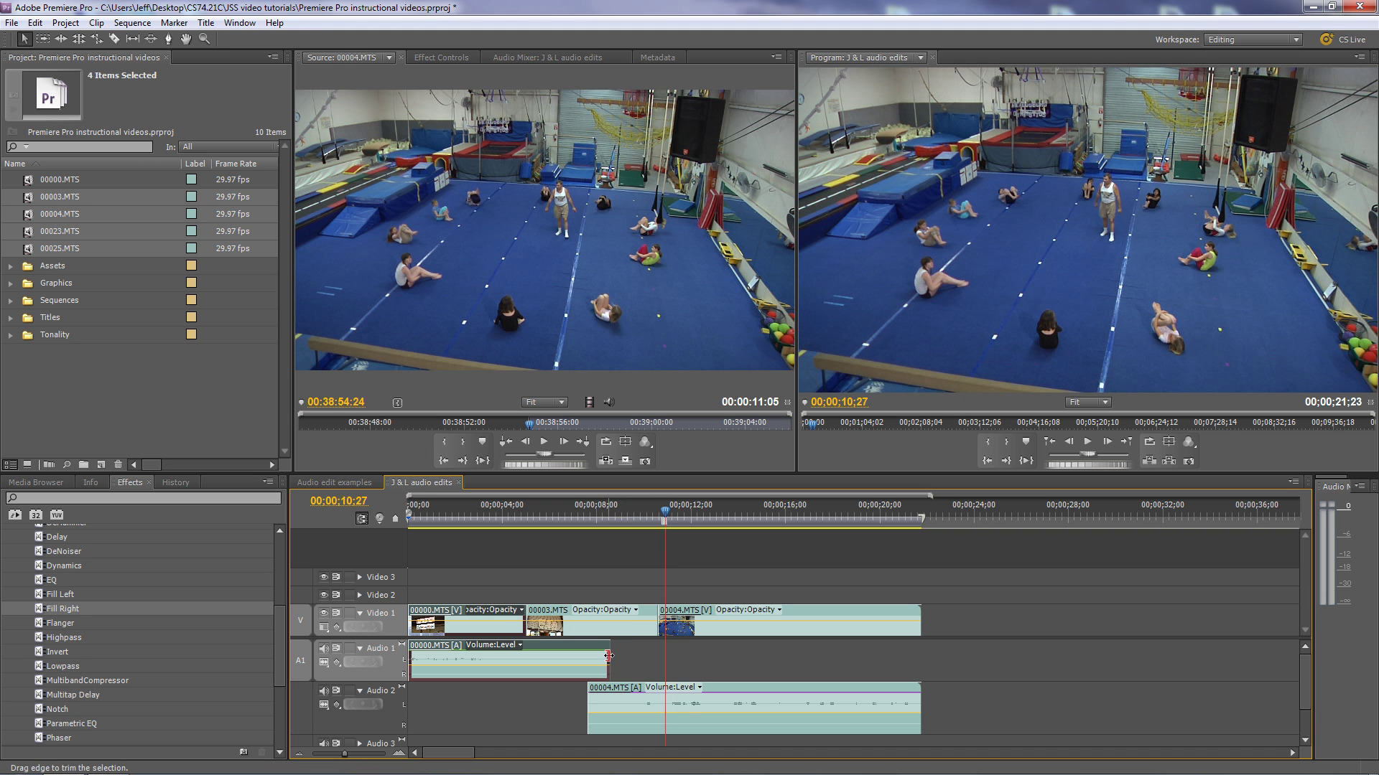
pyautogui.moveTo(608, 655); pyautogui.dragTo(656, 661)
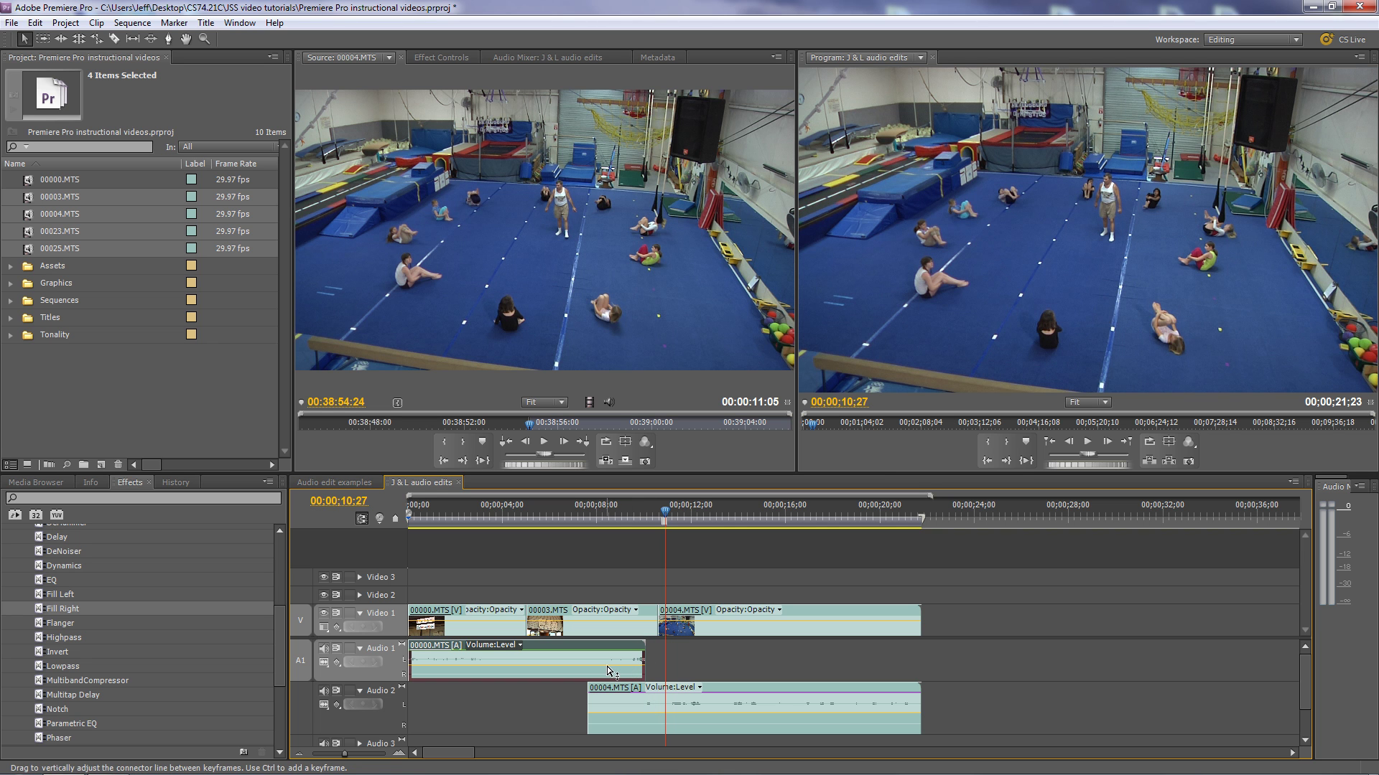
# Crossfade the overlapping audio with two volume keyframes per clip, fading 00000.MTS out and 00004.MTS in from -oo dB, and play the result.
pyautogui.moveTo(605, 672); pyautogui.dragTo(602, 670)
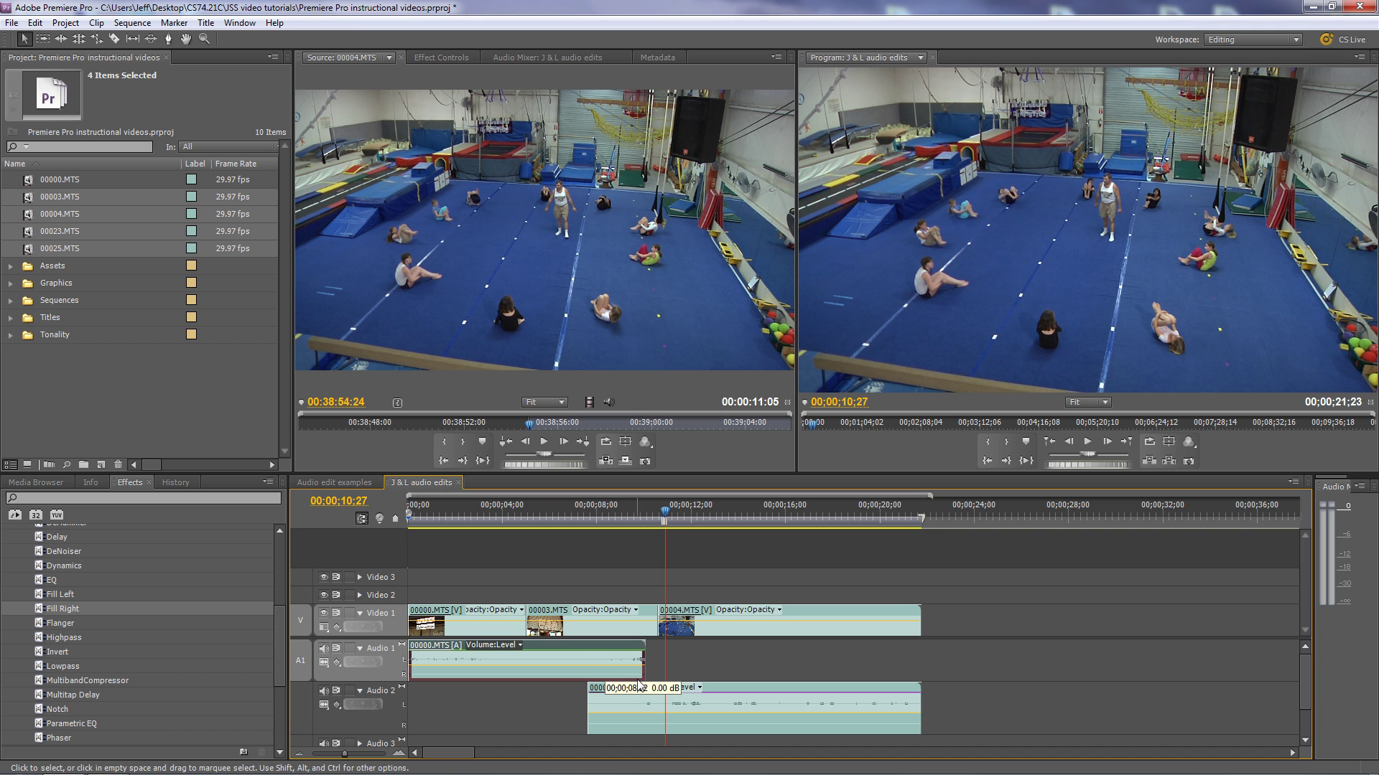
pyautogui.click(602, 672)
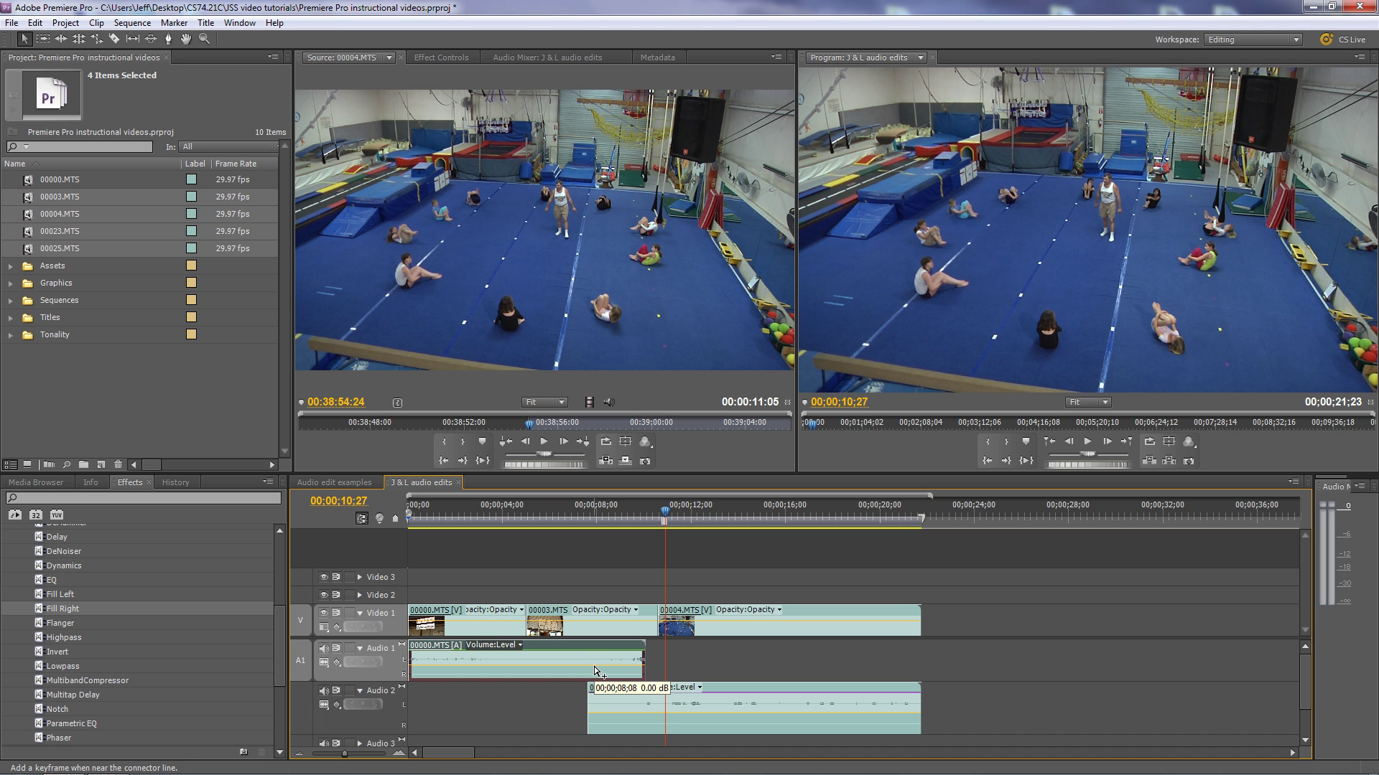
pyautogui.keyDown('ctrl'); pyautogui.click(595, 667); pyautogui.keyUp('ctrl')
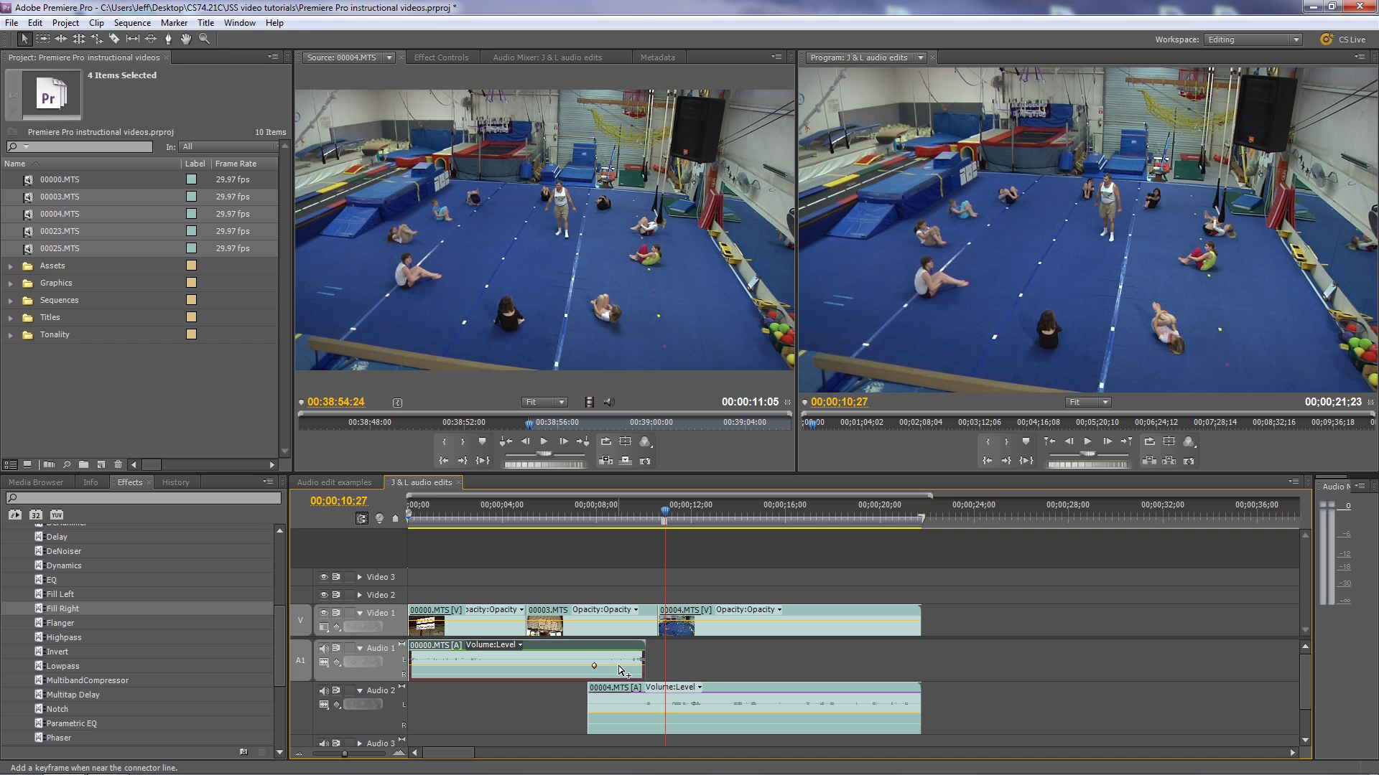
pyautogui.keyDown('ctrl'); pyautogui.click(619, 667); pyautogui.keyUp('ctrl')
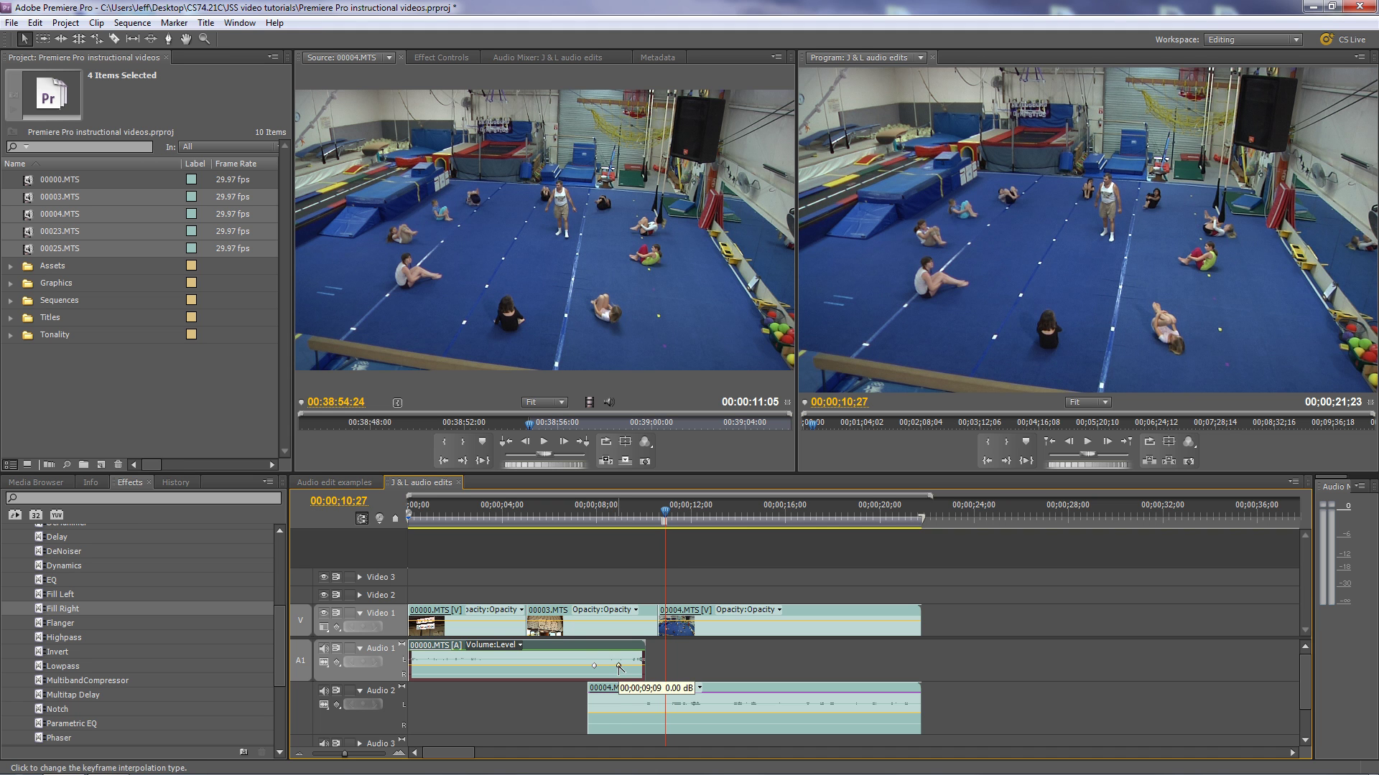
pyautogui.keyDown('ctrl'); pyautogui.click(595, 713); pyautogui.keyUp('ctrl')
pyautogui.keyDown('ctrl'); pyautogui.click(621, 713); pyautogui.keyUp('ctrl')
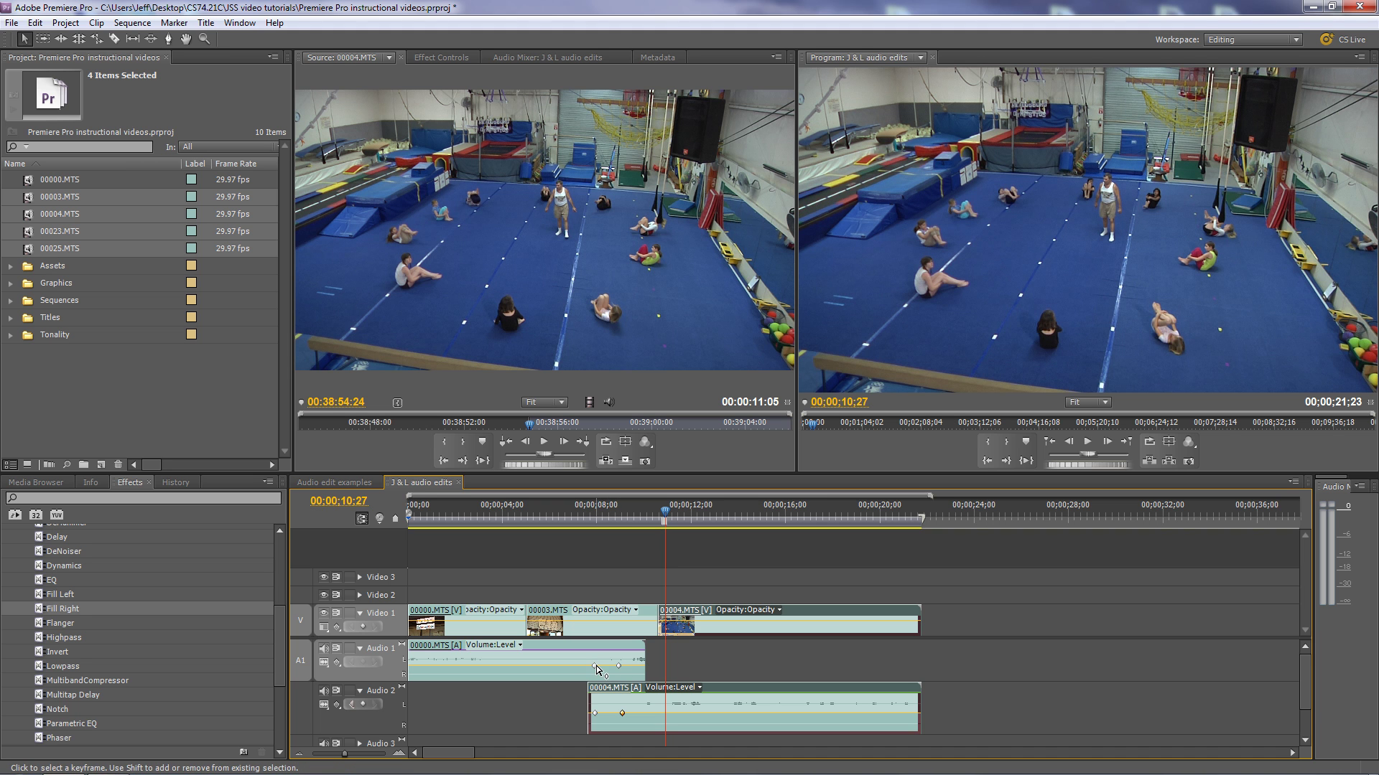
pyautogui.moveTo(619, 665); pyautogui.dragTo(634, 712)
pyautogui.moveTo(596, 714); pyautogui.dragTo(595, 728)
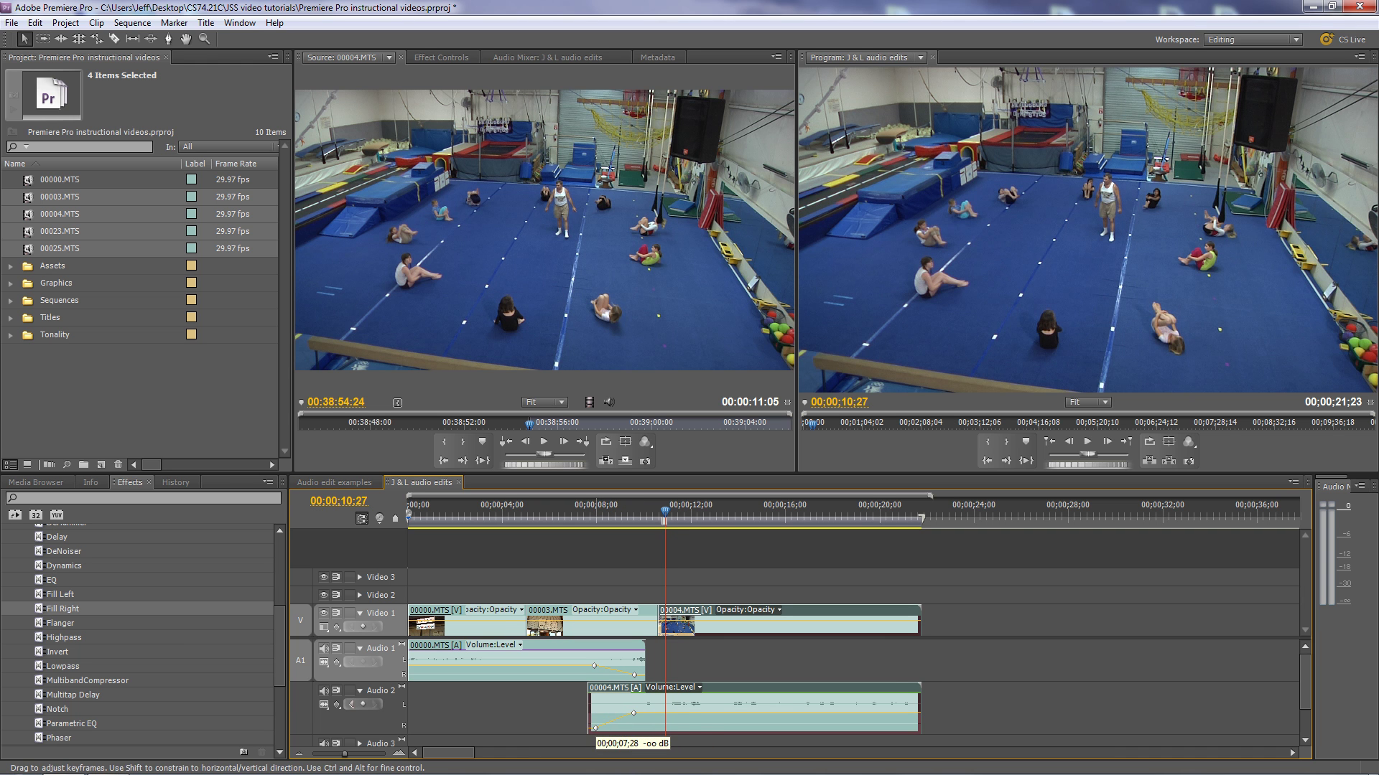
pyautogui.moveTo(665, 510); pyautogui.dragTo(551, 540)
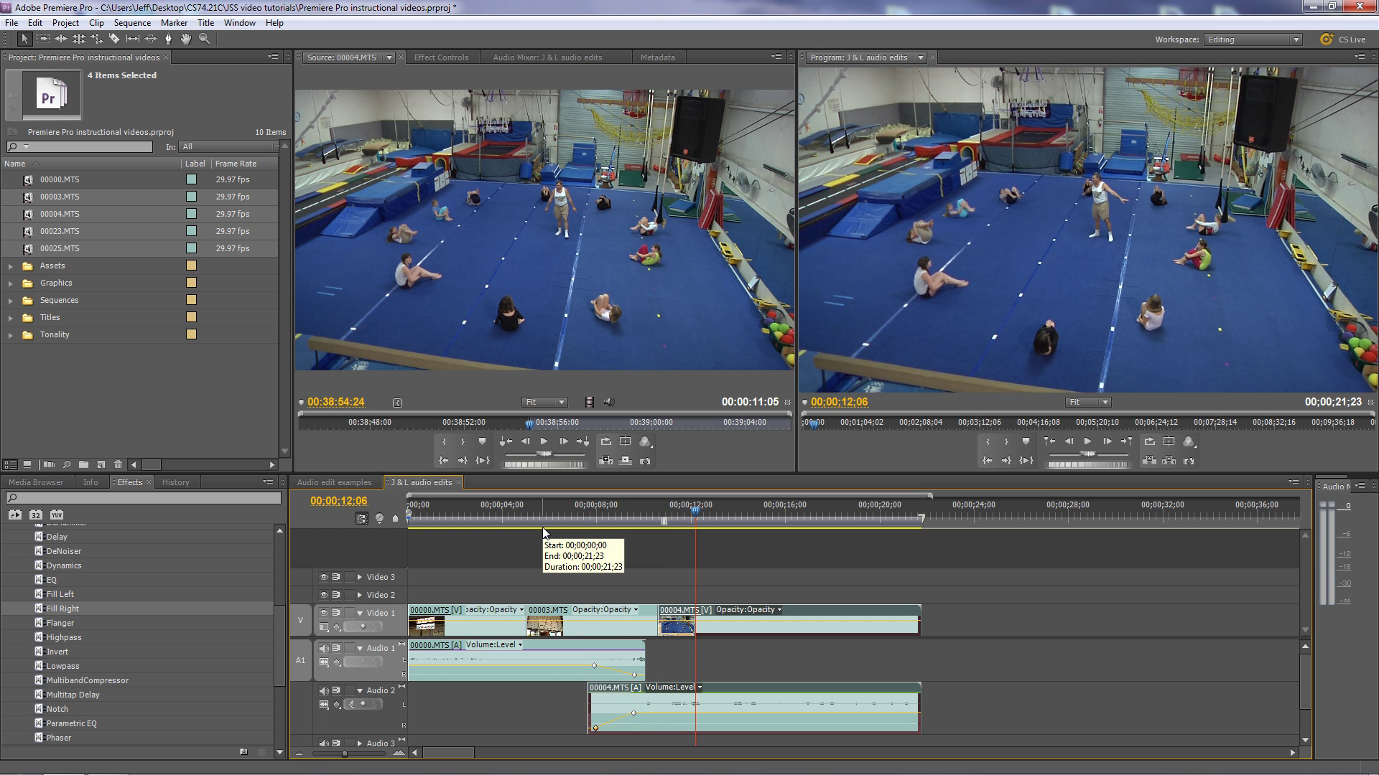
# Find the end of the usable action in clip 00004.MTS and trim its end to 00;00;17;23.
pyautogui.moveTo(695, 514); pyautogui.dragTo(833, 519)
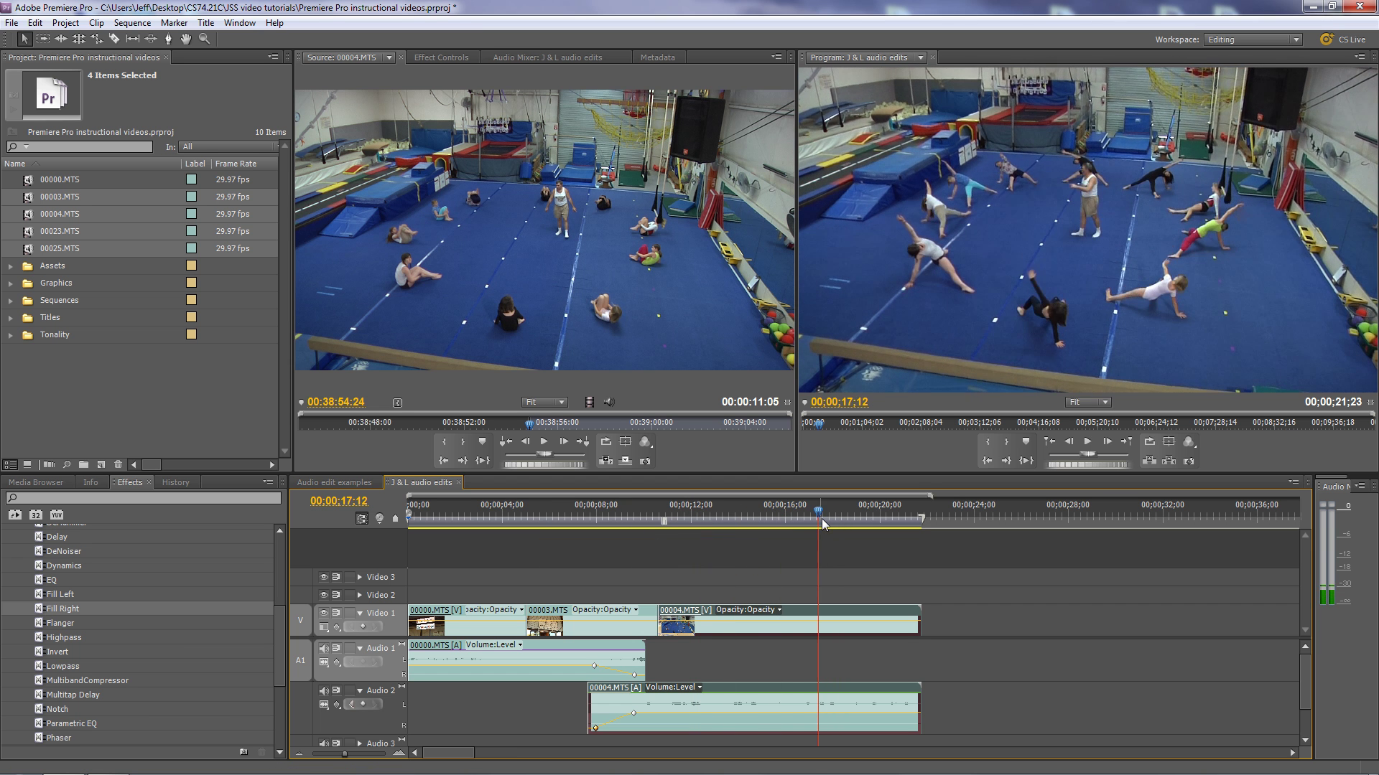
pyautogui.press('space')
pyautogui.moveTo(815, 520); pyautogui.dragTo(798, 521)
pyautogui.press('space')
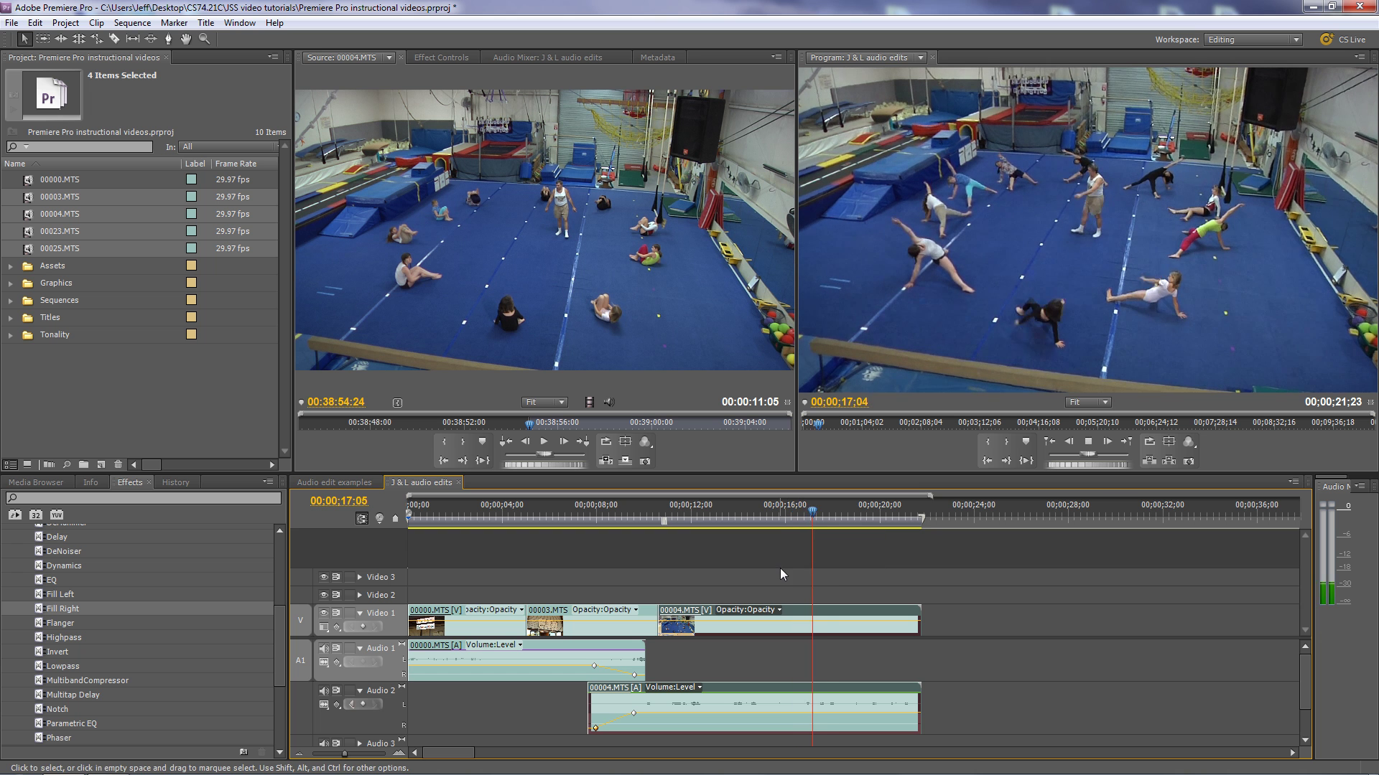
pyautogui.moveTo(923, 620); pyautogui.dragTo(836, 681)
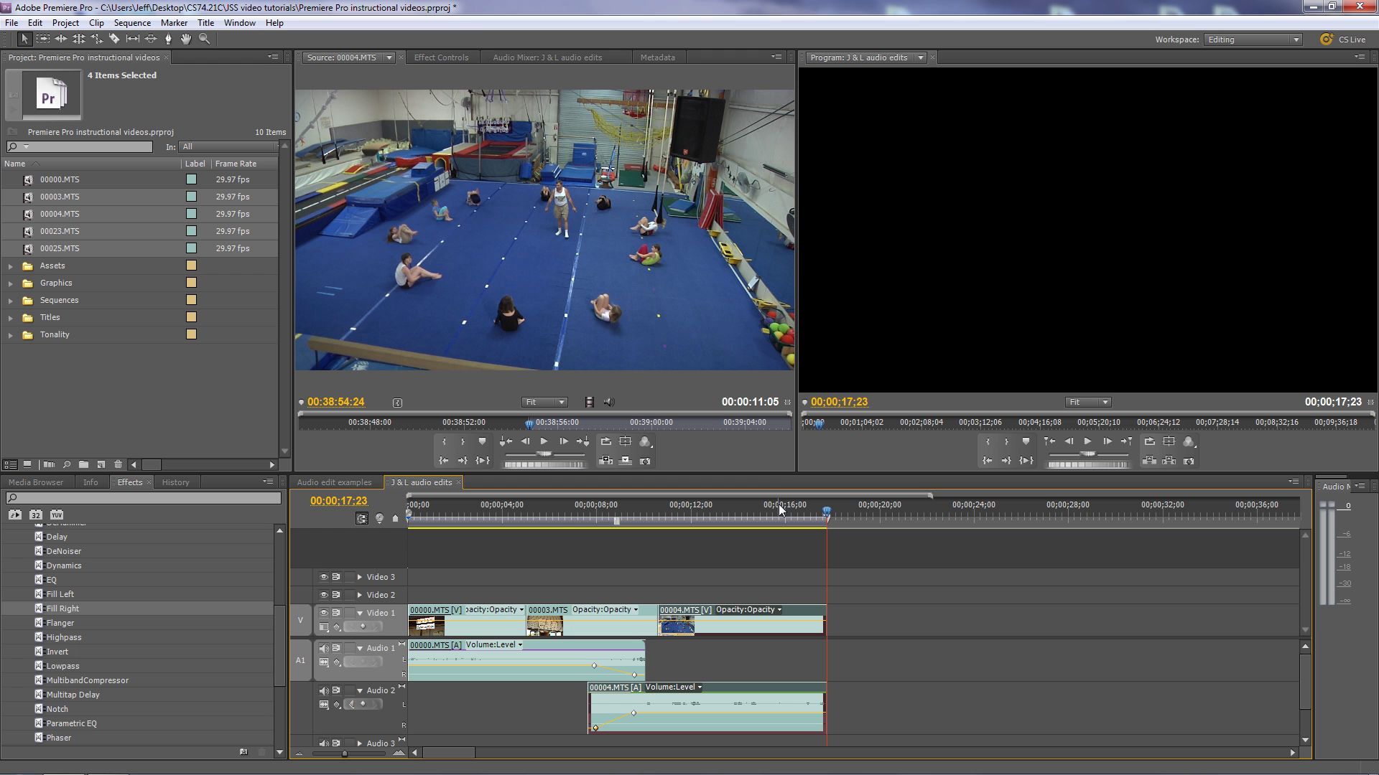
# Load 00023.MTS as the source, preview its start and place it directly after 00004.MTS on Video 1 and Audio 1.
pyautogui.click(389, 57)
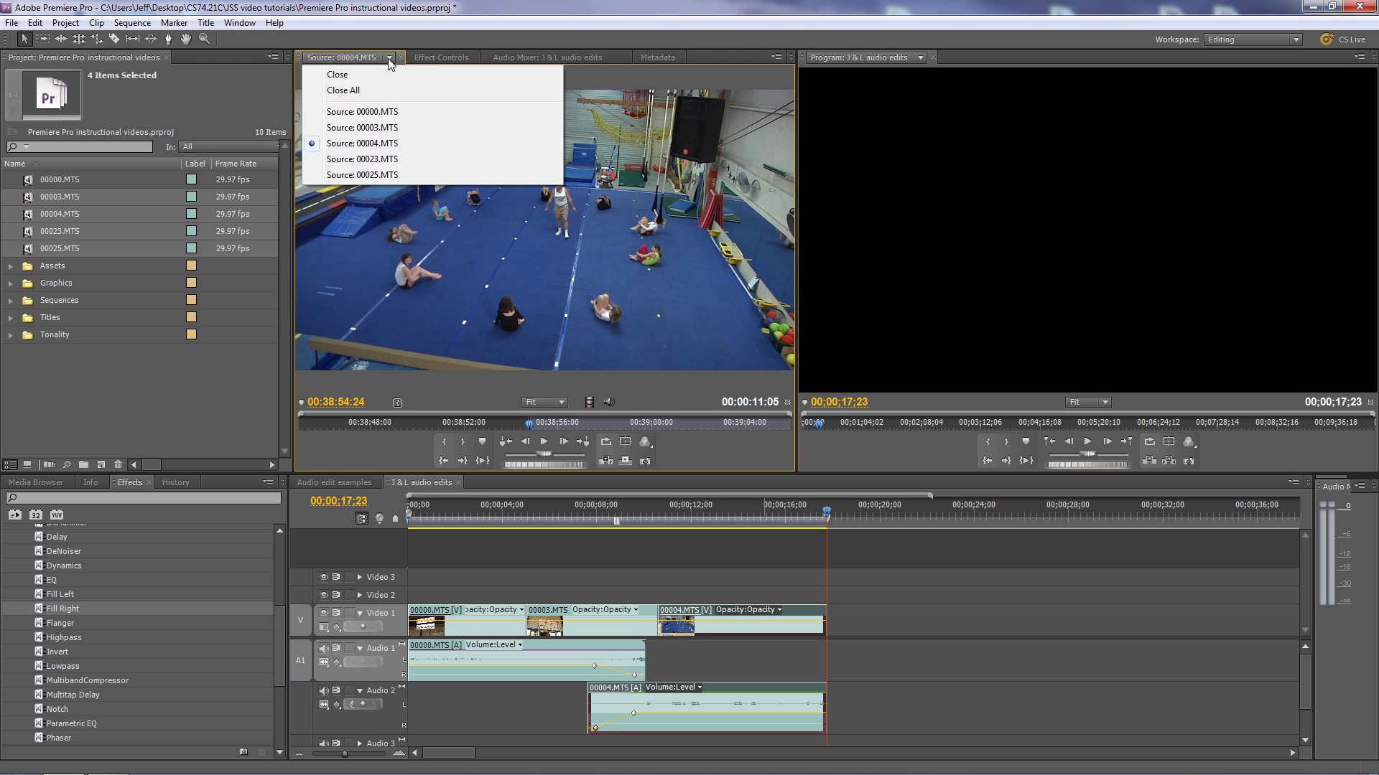
pyautogui.click(331, 158)
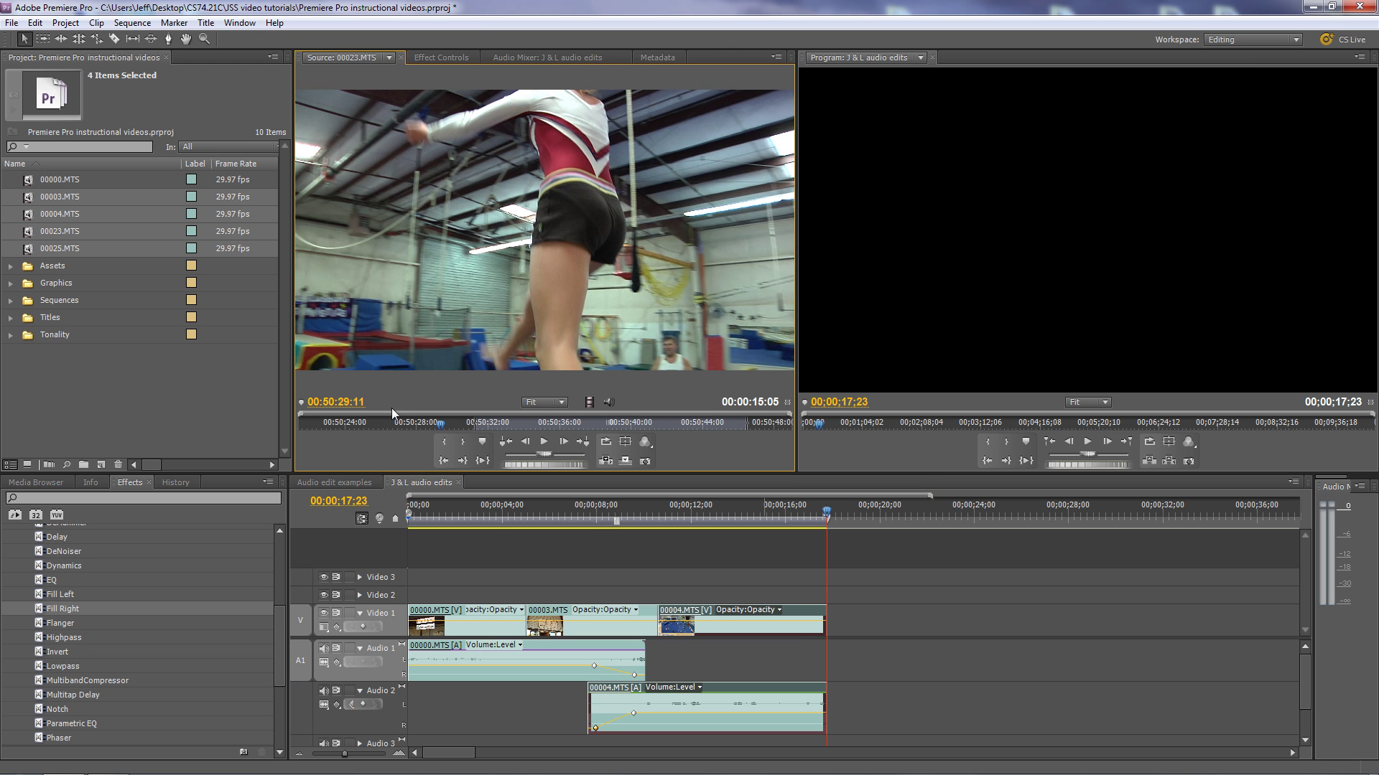
pyautogui.moveTo(441, 429); pyautogui.dragTo(558, 445)
pyautogui.press('space')
pyautogui.click(506, 442)
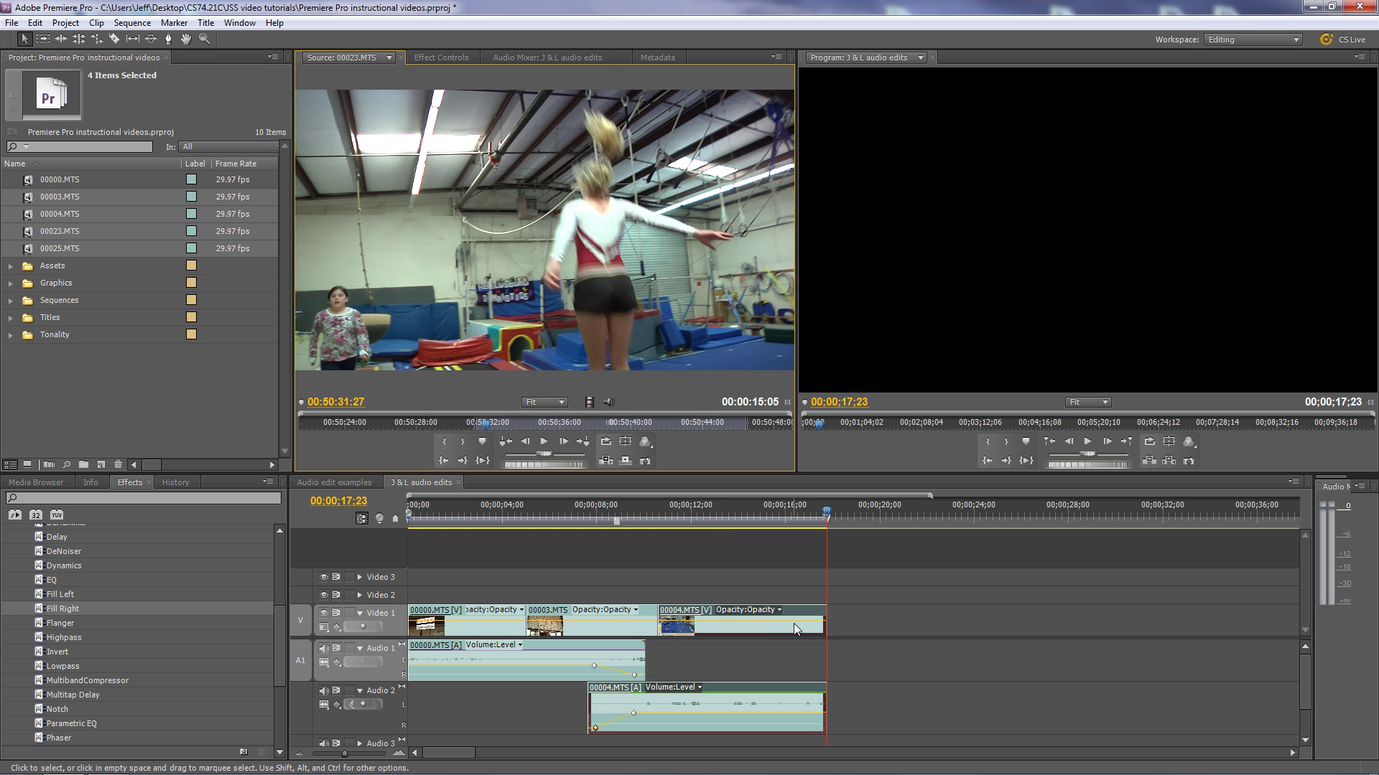
pyautogui.moveTo(482, 426); pyautogui.dragTo(477, 433)
pyautogui.moveTo(478, 283); pyautogui.dragTo(839, 650)
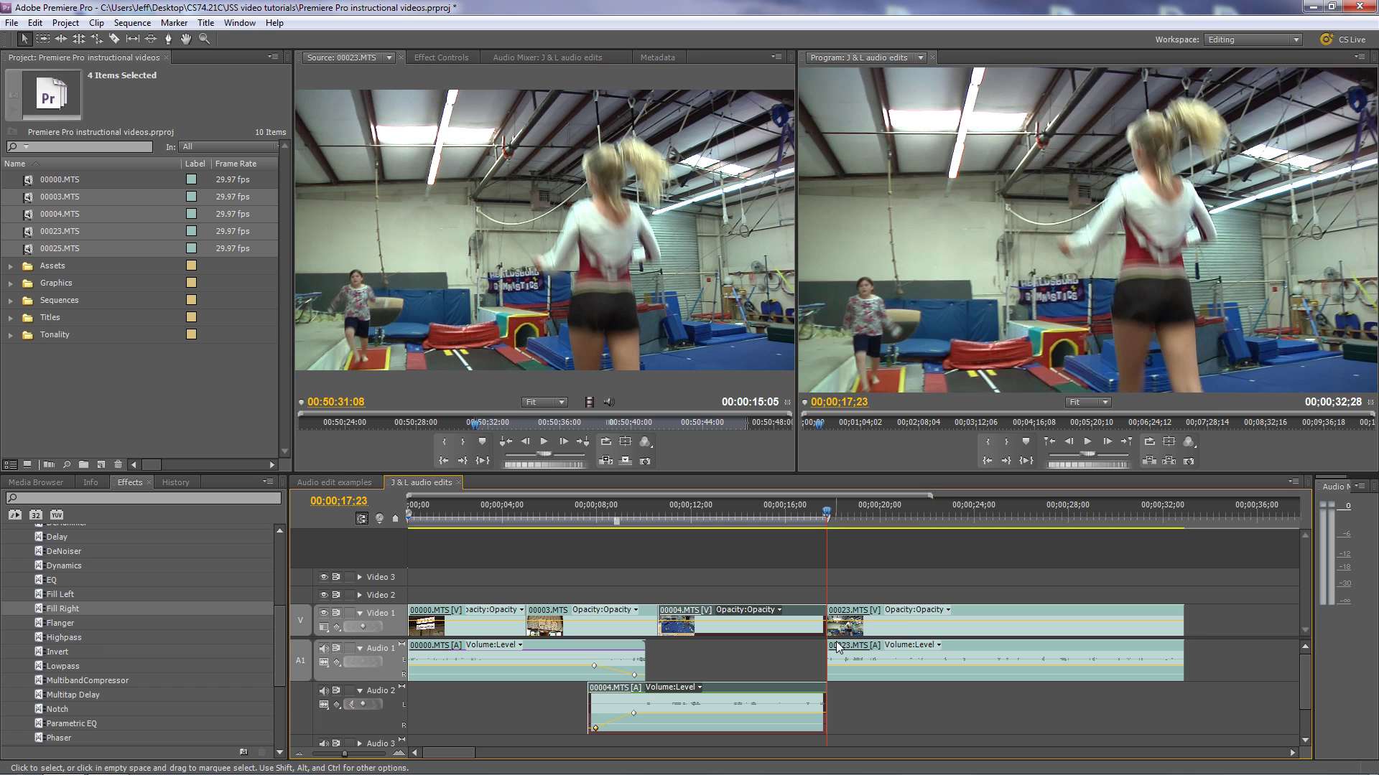
# Play across the cut into 00023.MTS, start its audio about 2 seconds before its video and fade it in with two volume keyframes.
pyautogui.click(811, 517)
pyautogui.press('space')
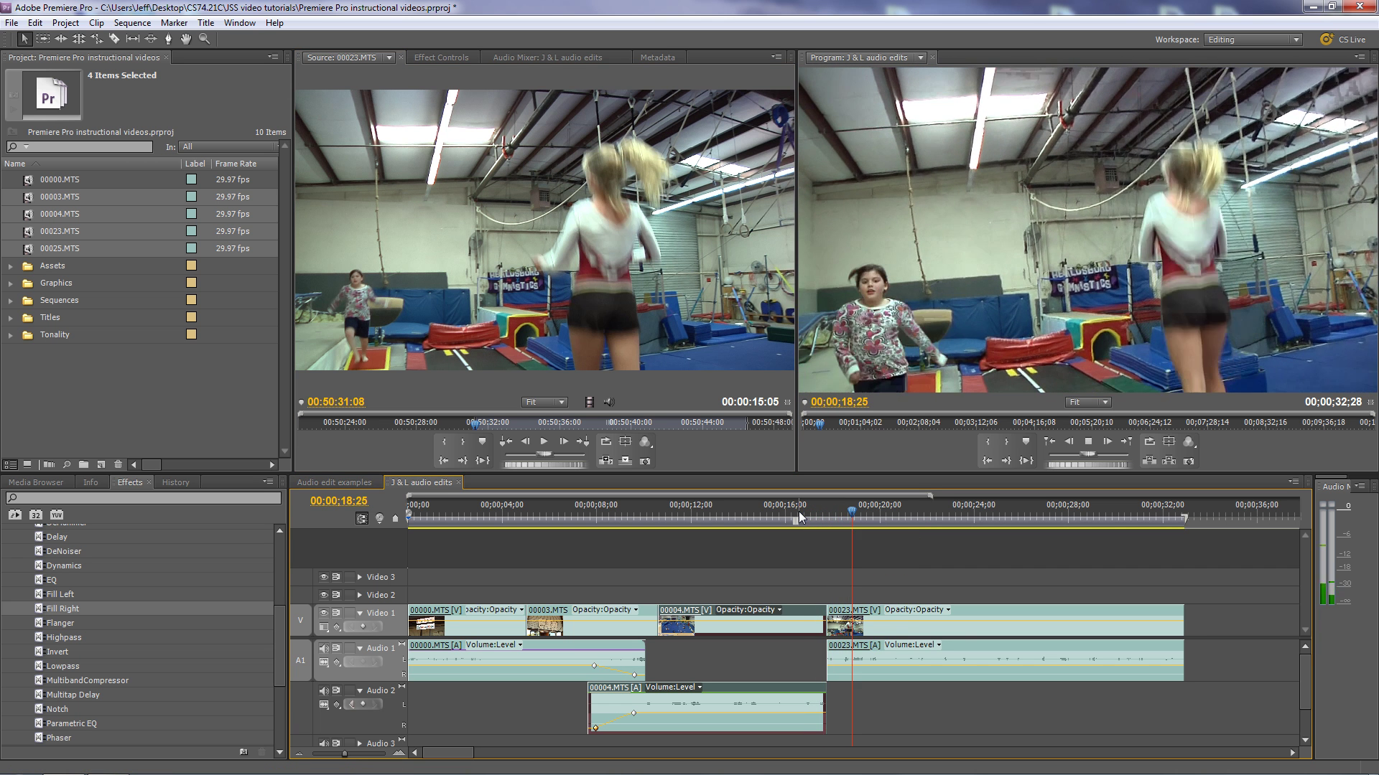
pyautogui.press('space')
pyautogui.click(894, 648)
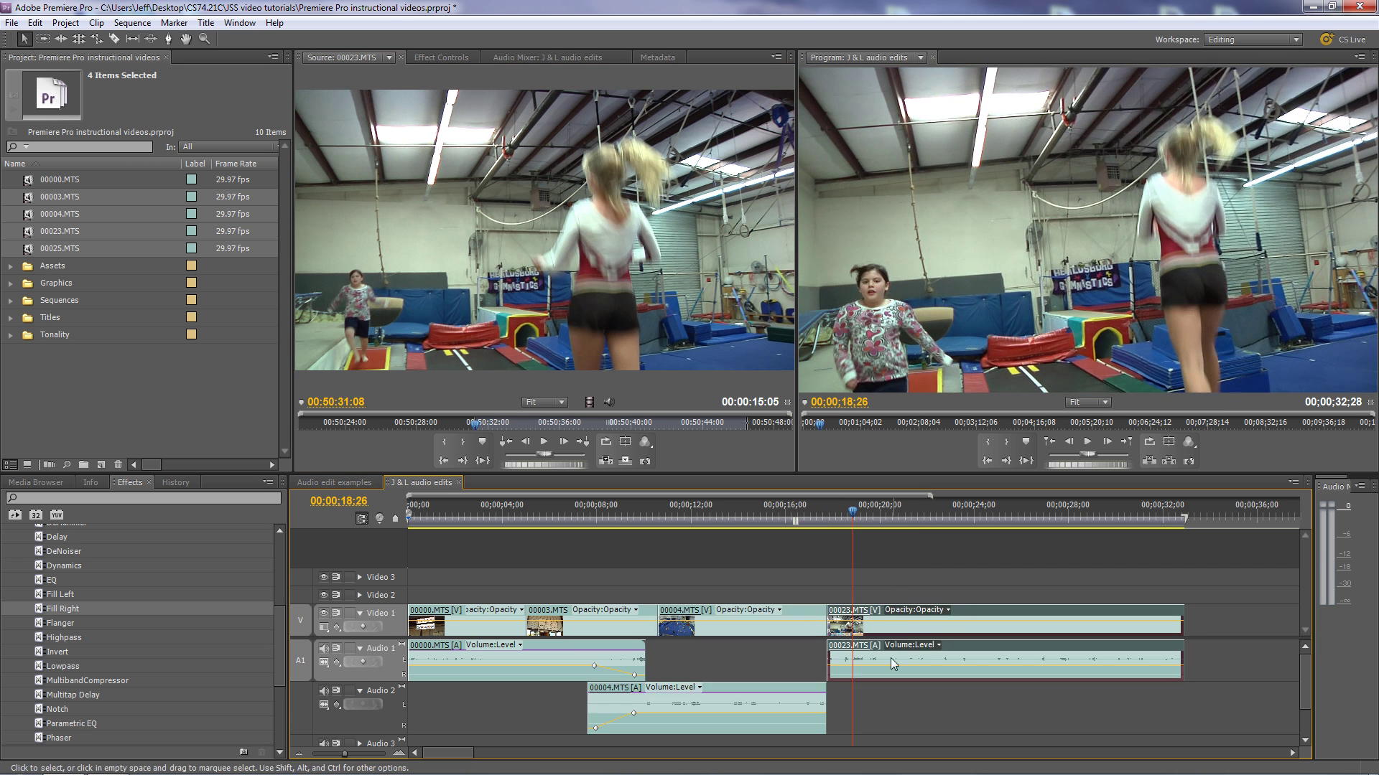
pyautogui.moveTo(830, 656); pyautogui.dragTo(777, 659)
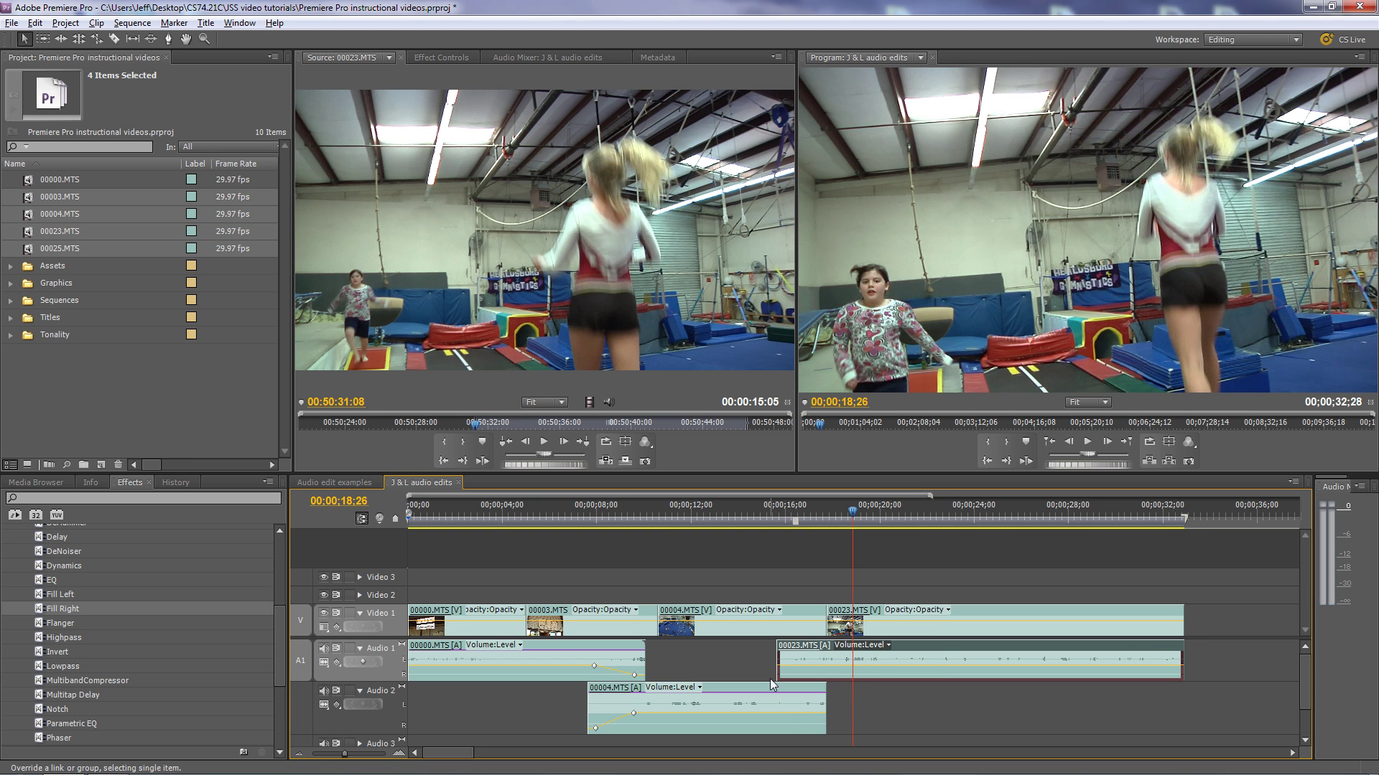
pyautogui.keyDown('ctrl'); pyautogui.click(826, 668); pyautogui.keyUp('ctrl')
pyautogui.moveTo(810, 668); pyautogui.dragTo(781, 700)
# Play the sequence from 00;00;15;04 across the new transition and add a sequence marker at 00;00;23;20.
pyautogui.moveTo(861, 540); pyautogui.dragTo(761, 538)
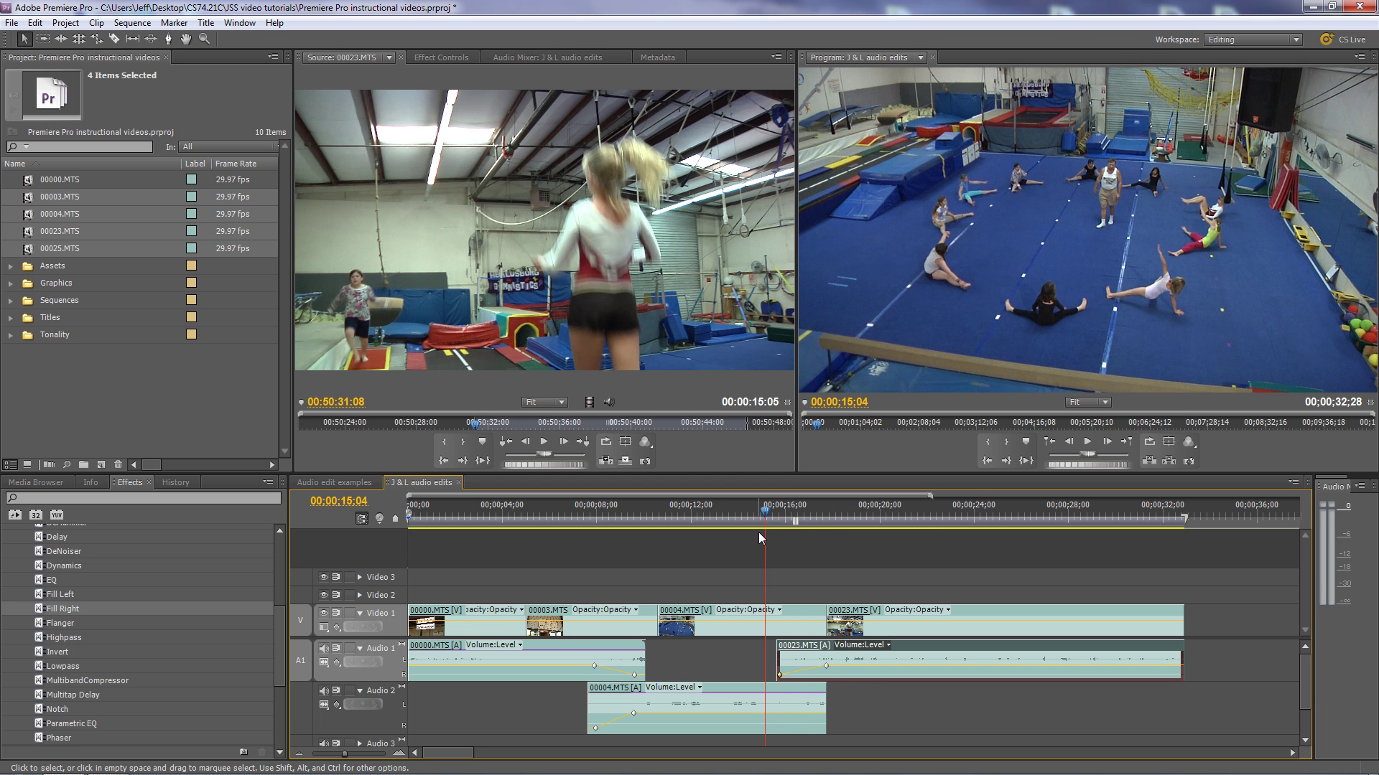
pyautogui.press('space')
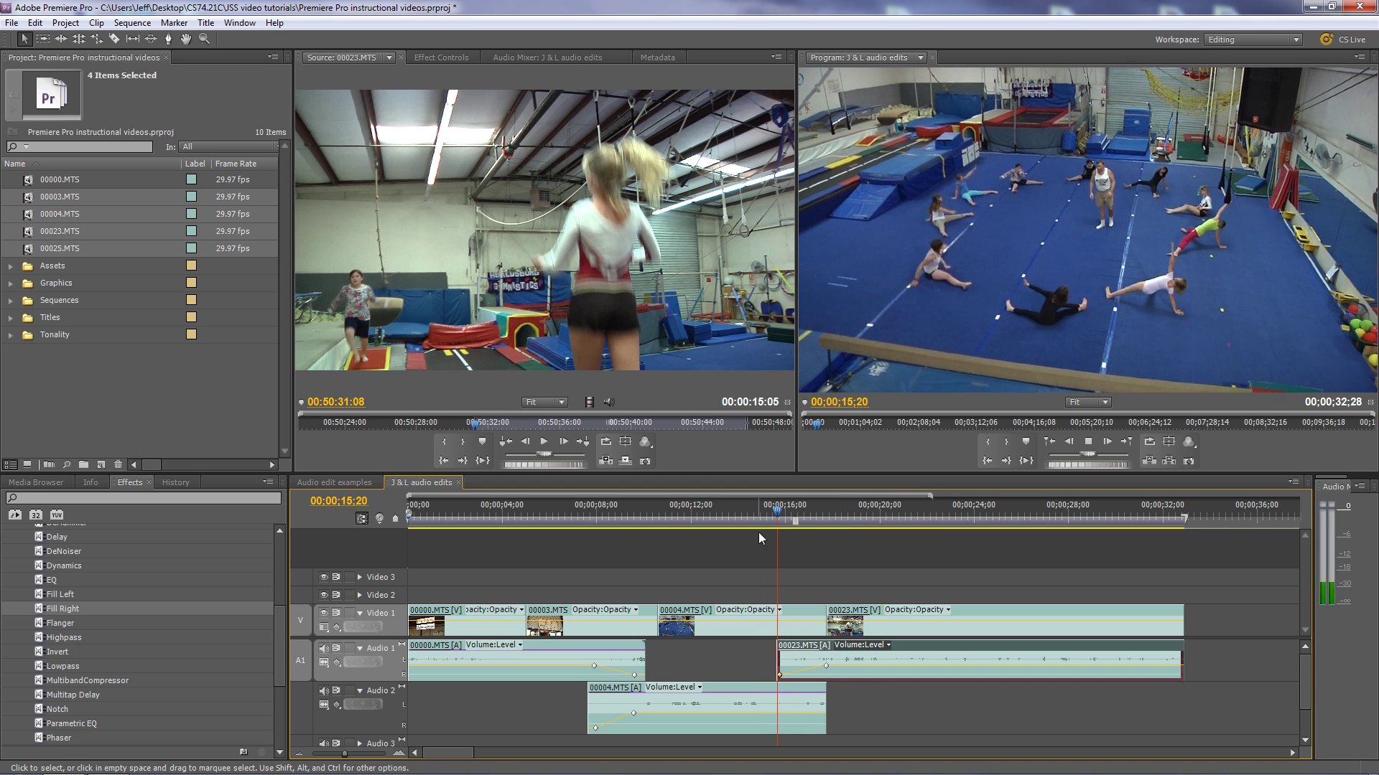
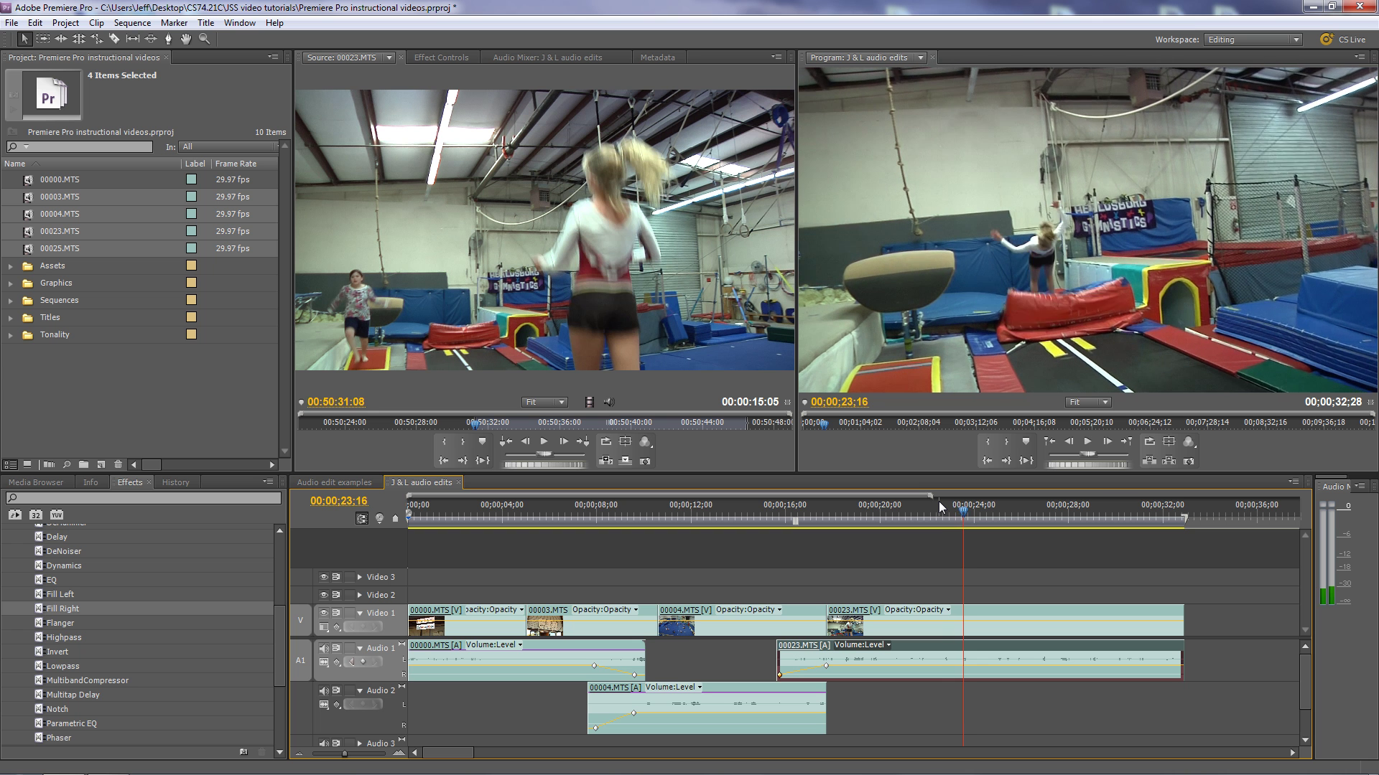
pyautogui.press('space')
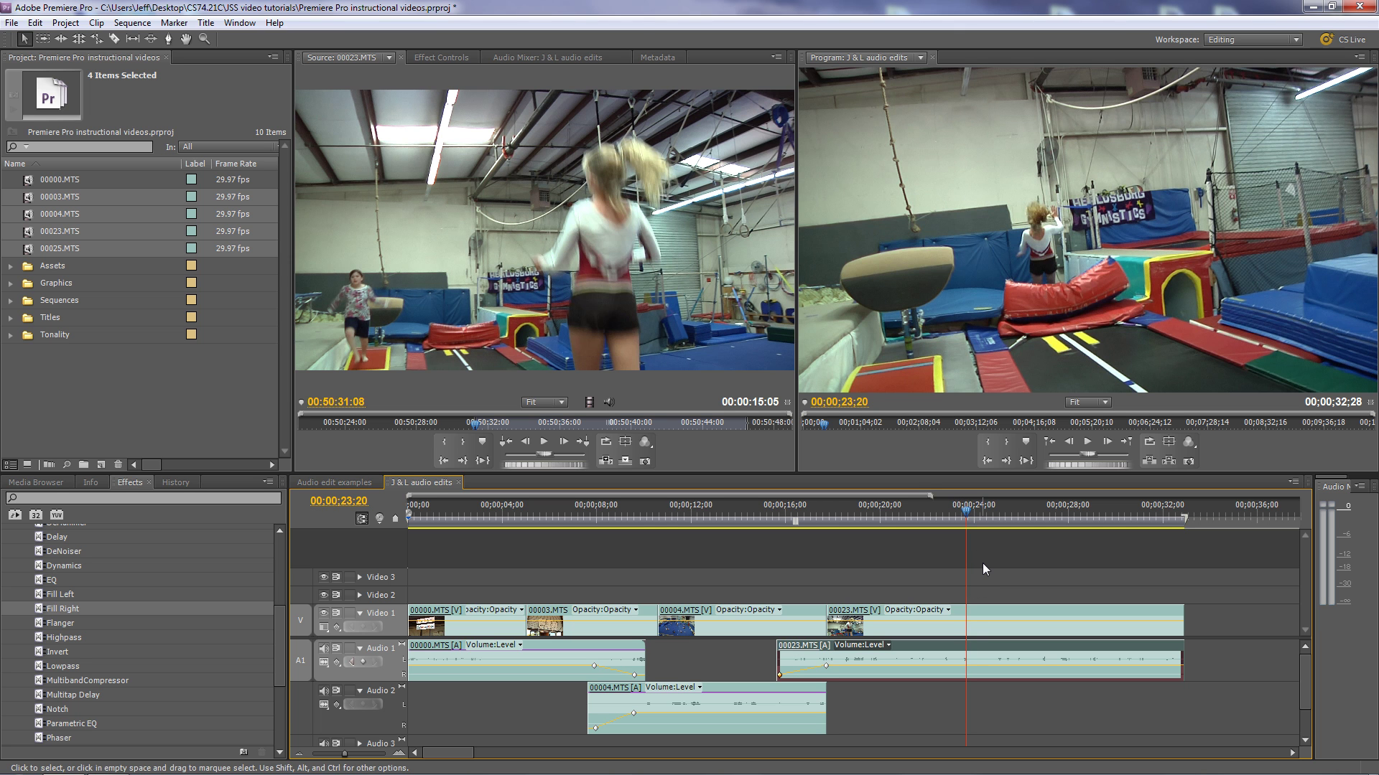
pyautogui.press('KP_Multiply')
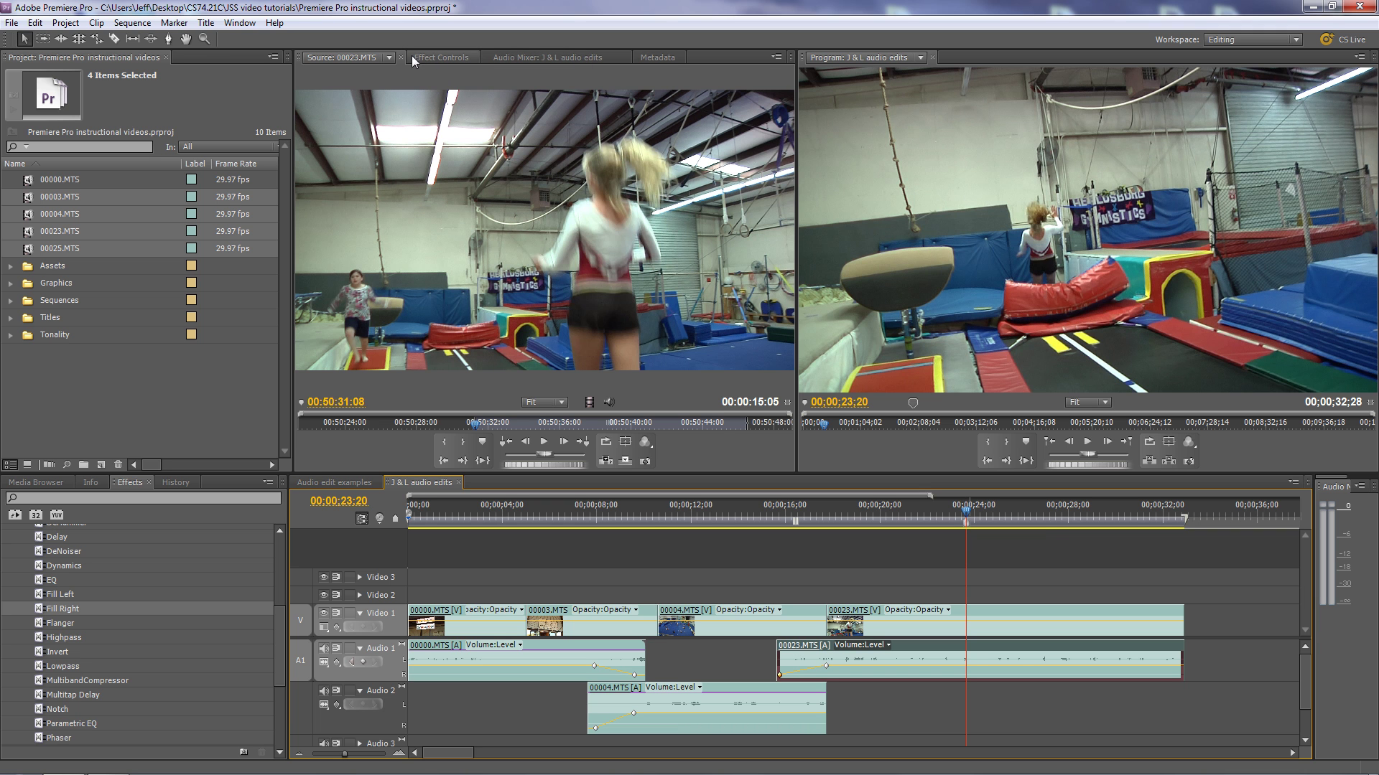
# Load 00025.MTS as the source and set its In point at 00;51;09;10, where the gymnast is on the blue mat.
pyautogui.click(388, 58)
pyautogui.click(337, 176)
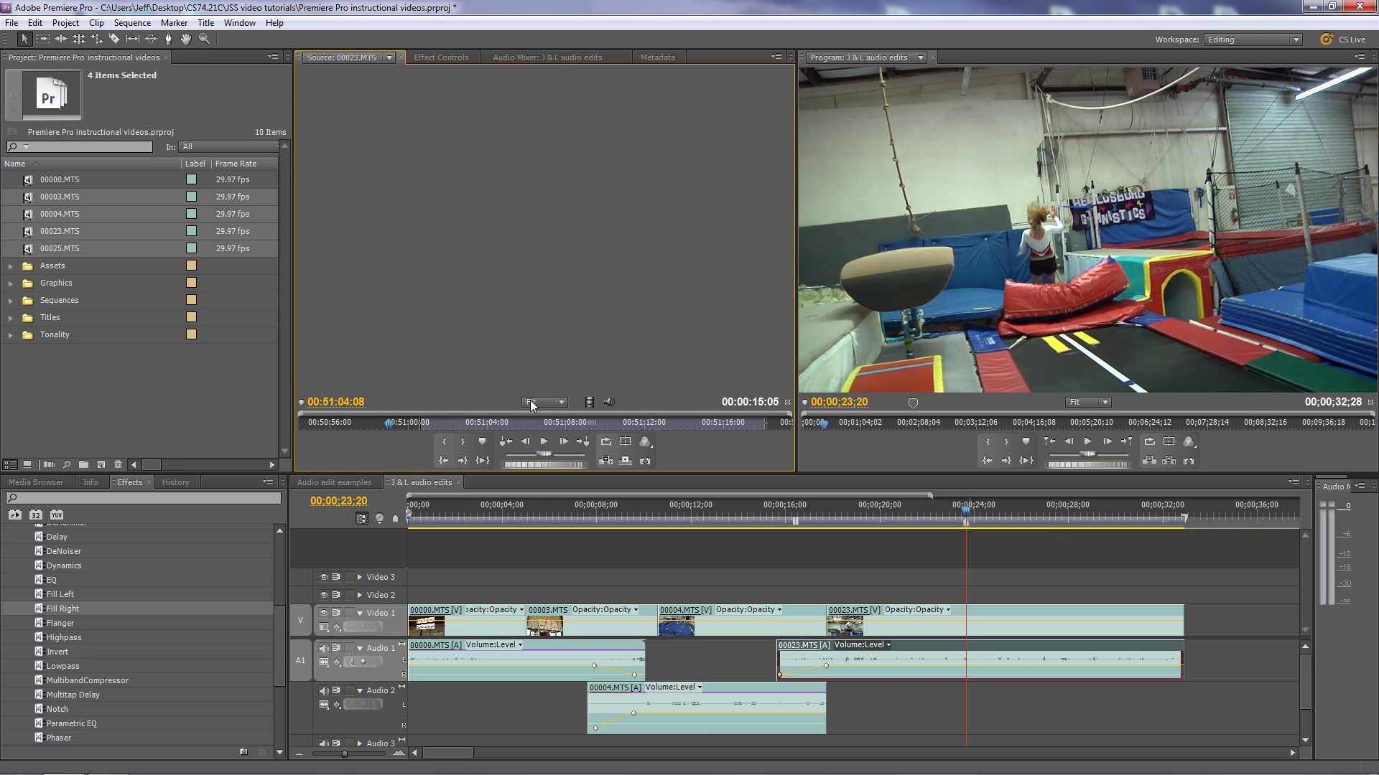
pyautogui.moveTo(390, 425); pyautogui.dragTo(591, 430)
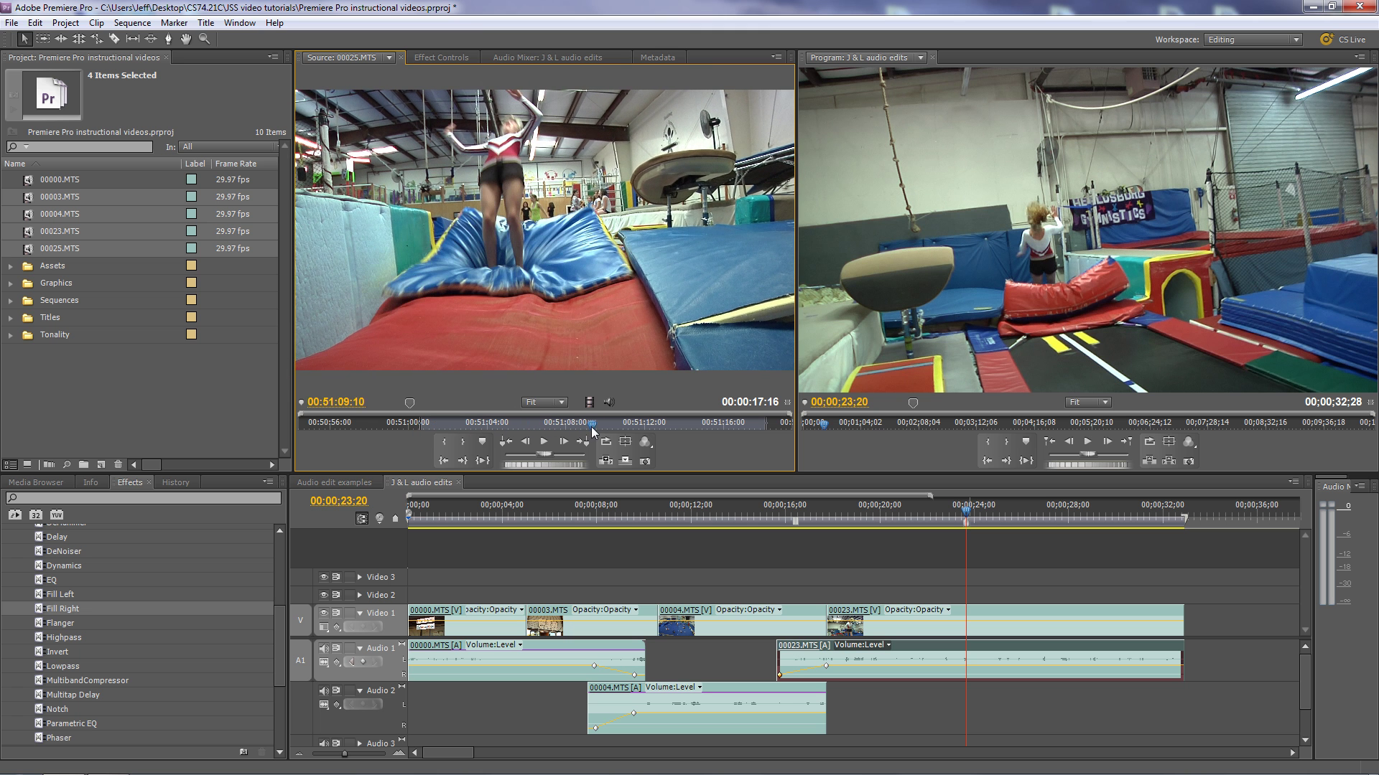
pyautogui.click(444, 441)
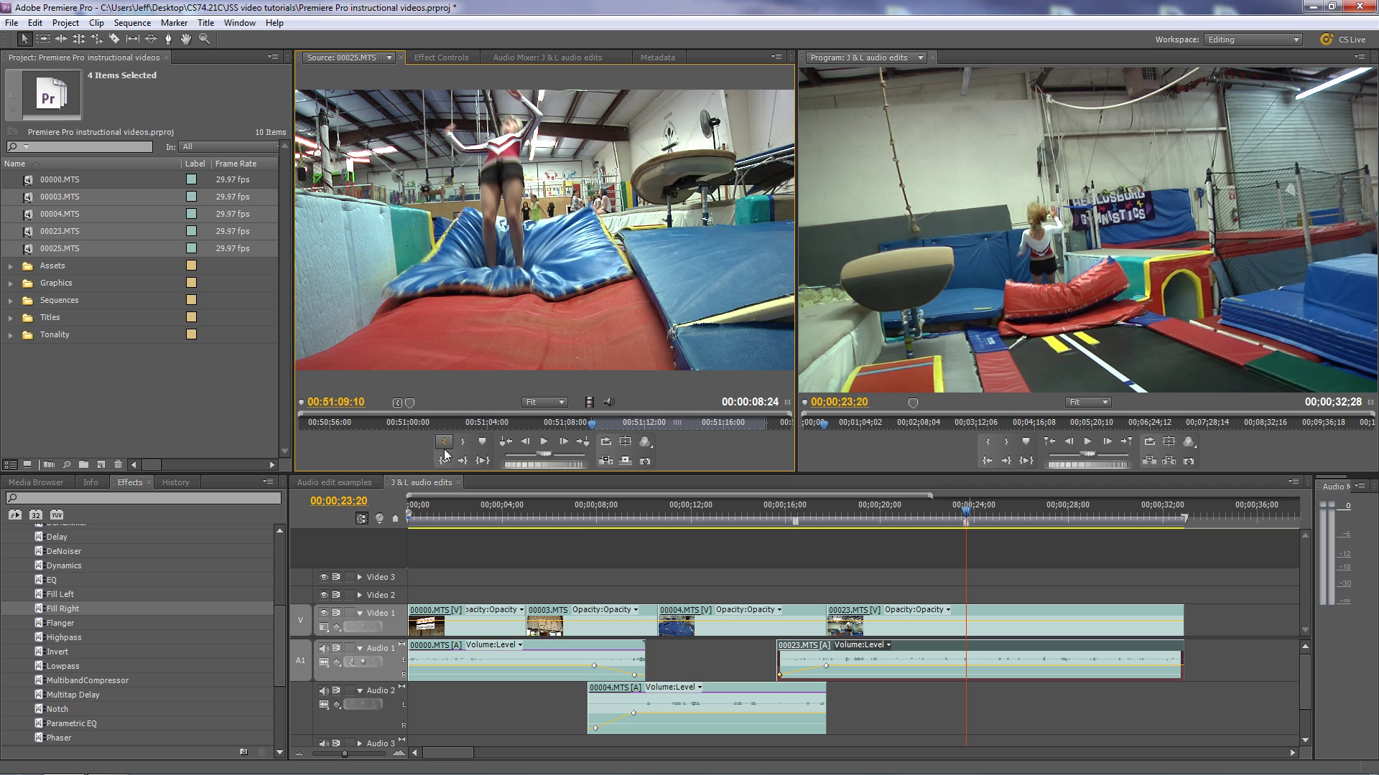
# Place 00025.MTS on Video 2 and Audio 2 at the 00;00;23;20 marker and extend its start back to 00;00;22;28.
pyautogui.moveTo(584, 290); pyautogui.dragTo(970, 594)
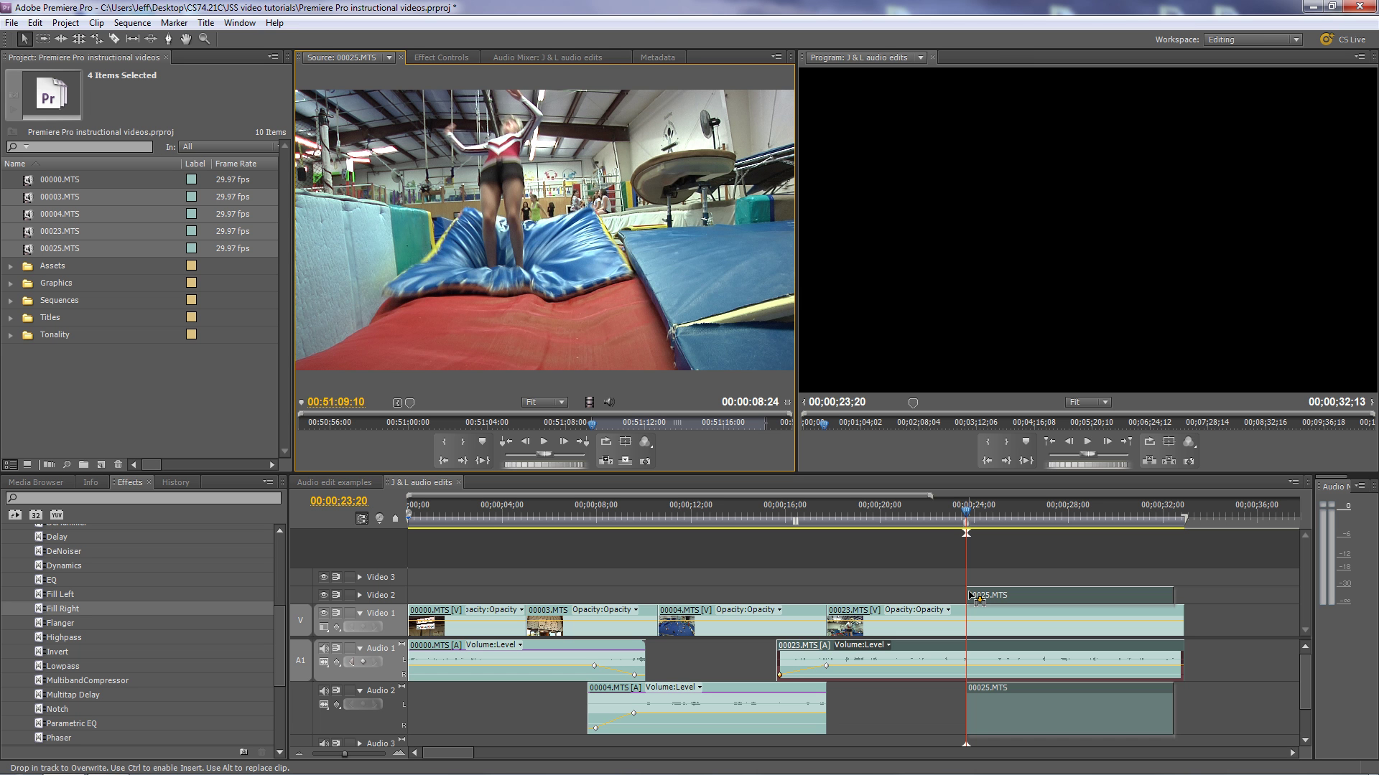
pyautogui.moveTo(970, 595); pyautogui.dragTo(971, 596)
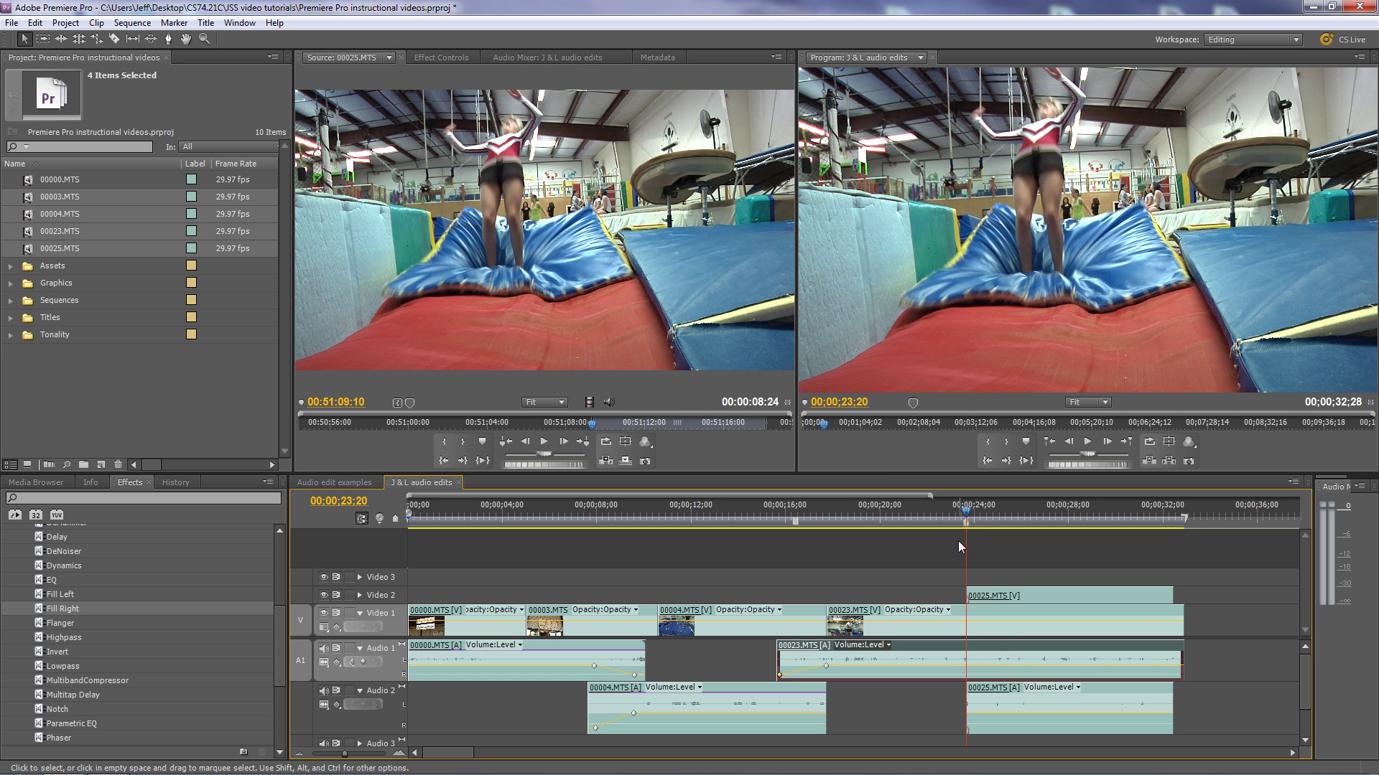
pyautogui.moveTo(966, 517); pyautogui.dragTo(950, 522)
pyautogui.moveTo(967, 595); pyautogui.dragTo(948, 595)
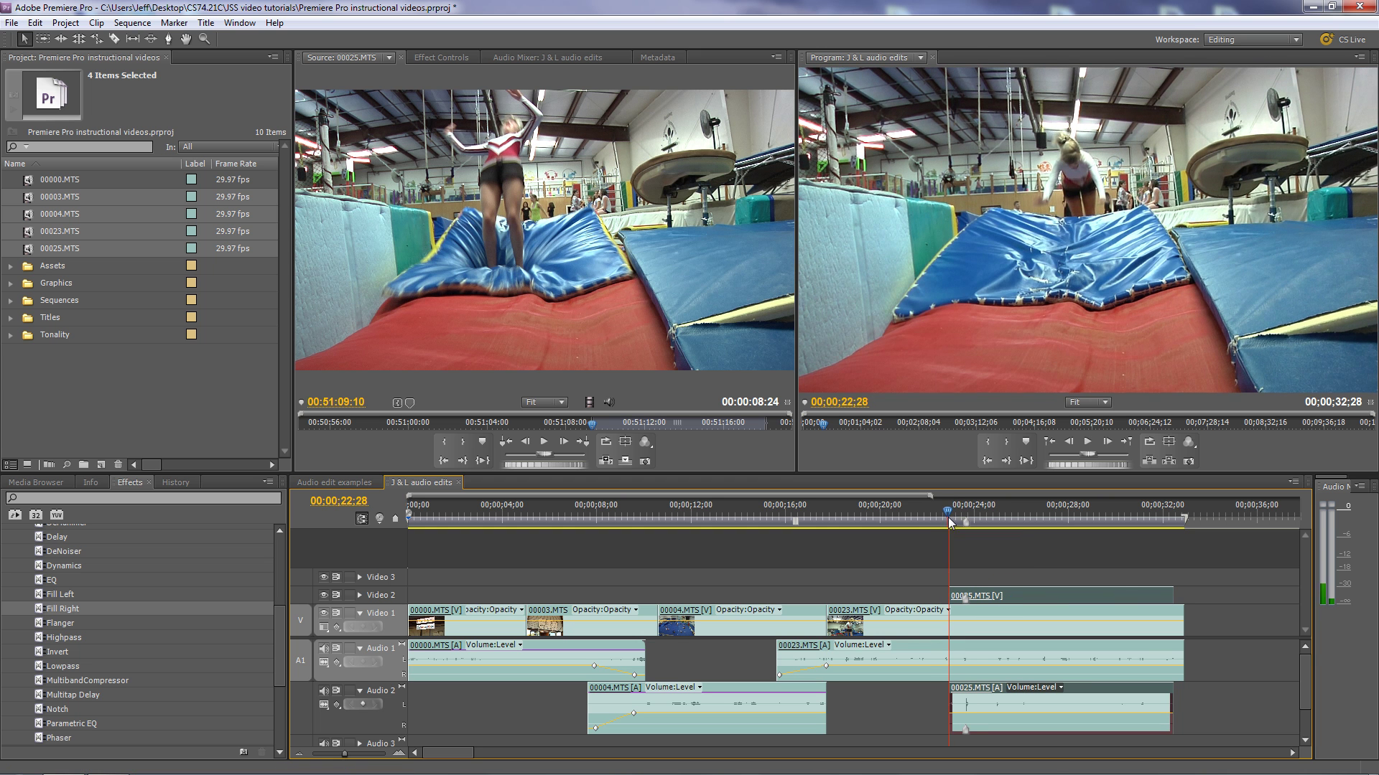
# Play the sequence twice across the cut from 00023.MTS to 00025.MTS to check the matched action and sound.
pyautogui.click(942, 520)
pyautogui.press('space')
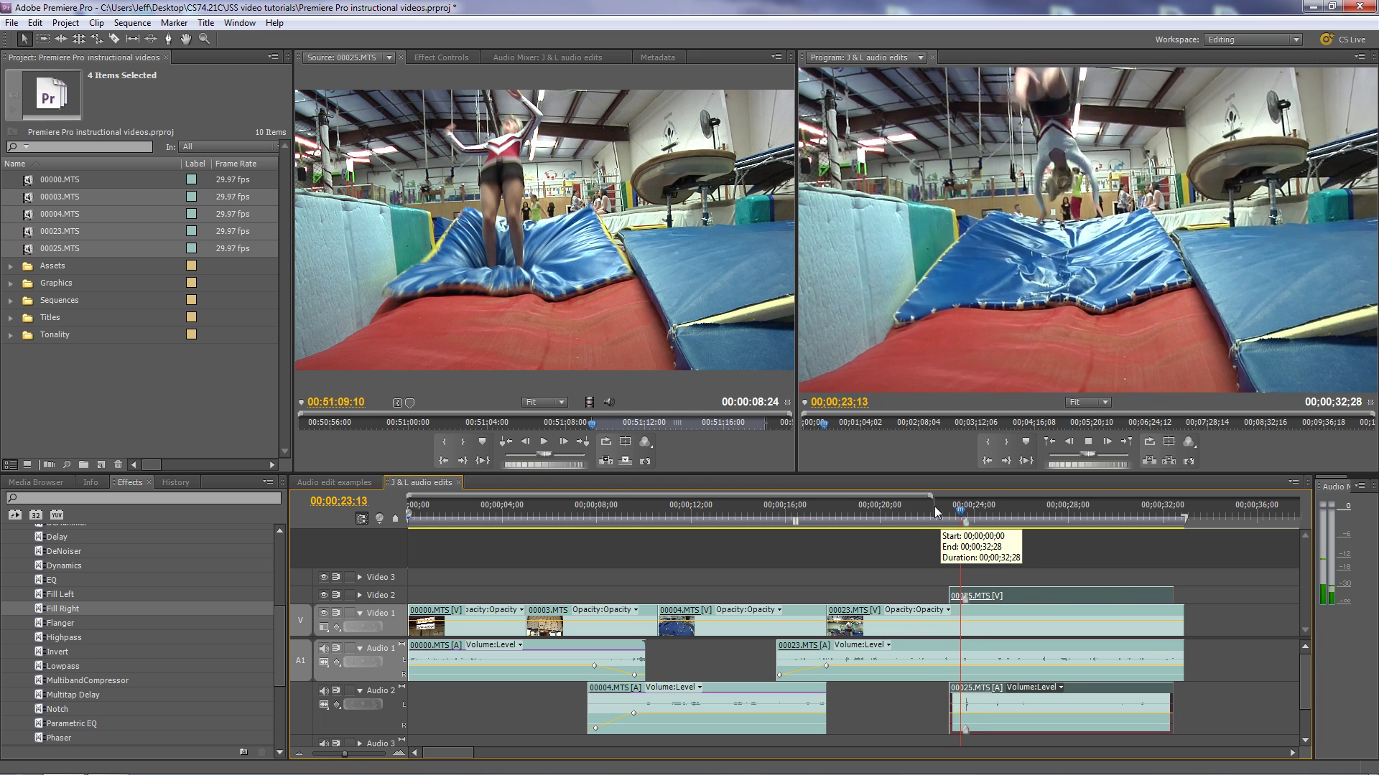
pyautogui.press('space')
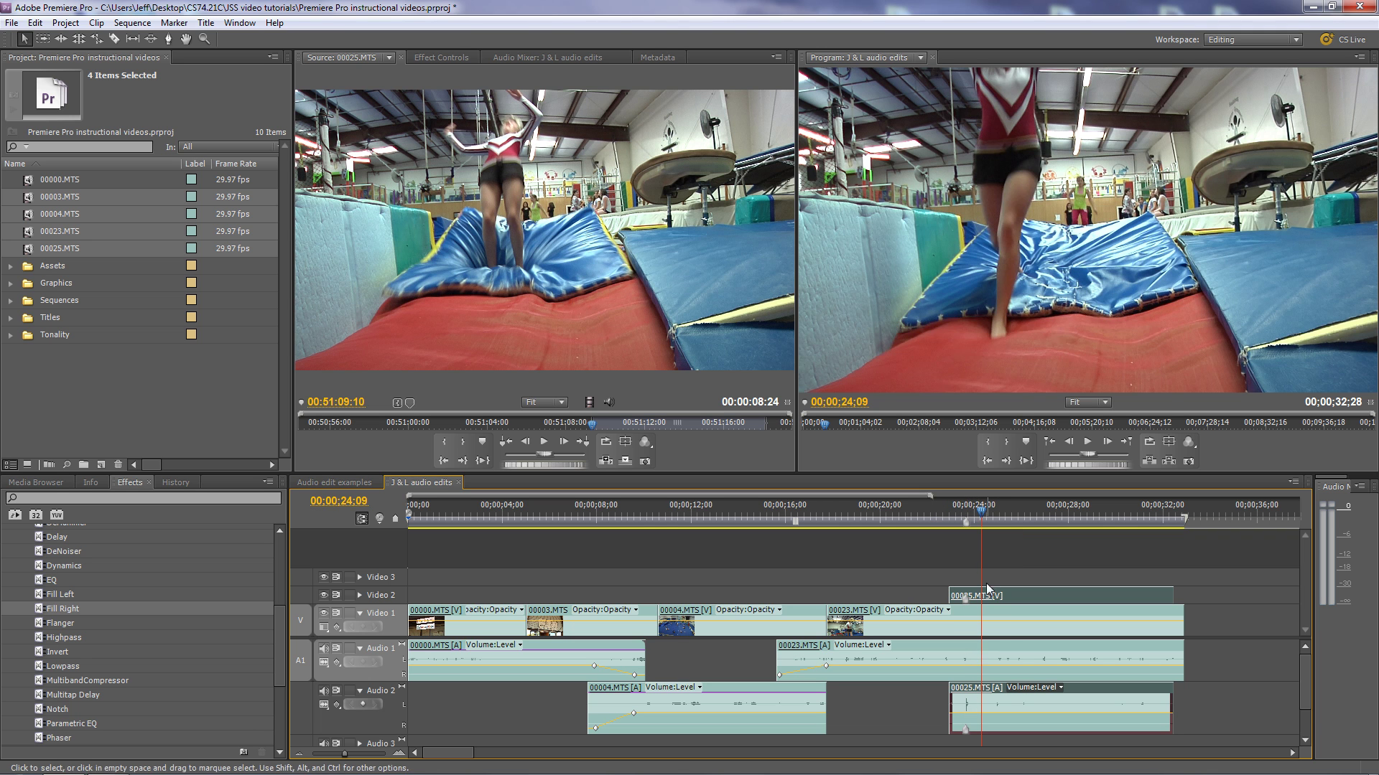
pyautogui.moveTo(980, 514); pyautogui.dragTo(950, 511)
pyautogui.press('space')
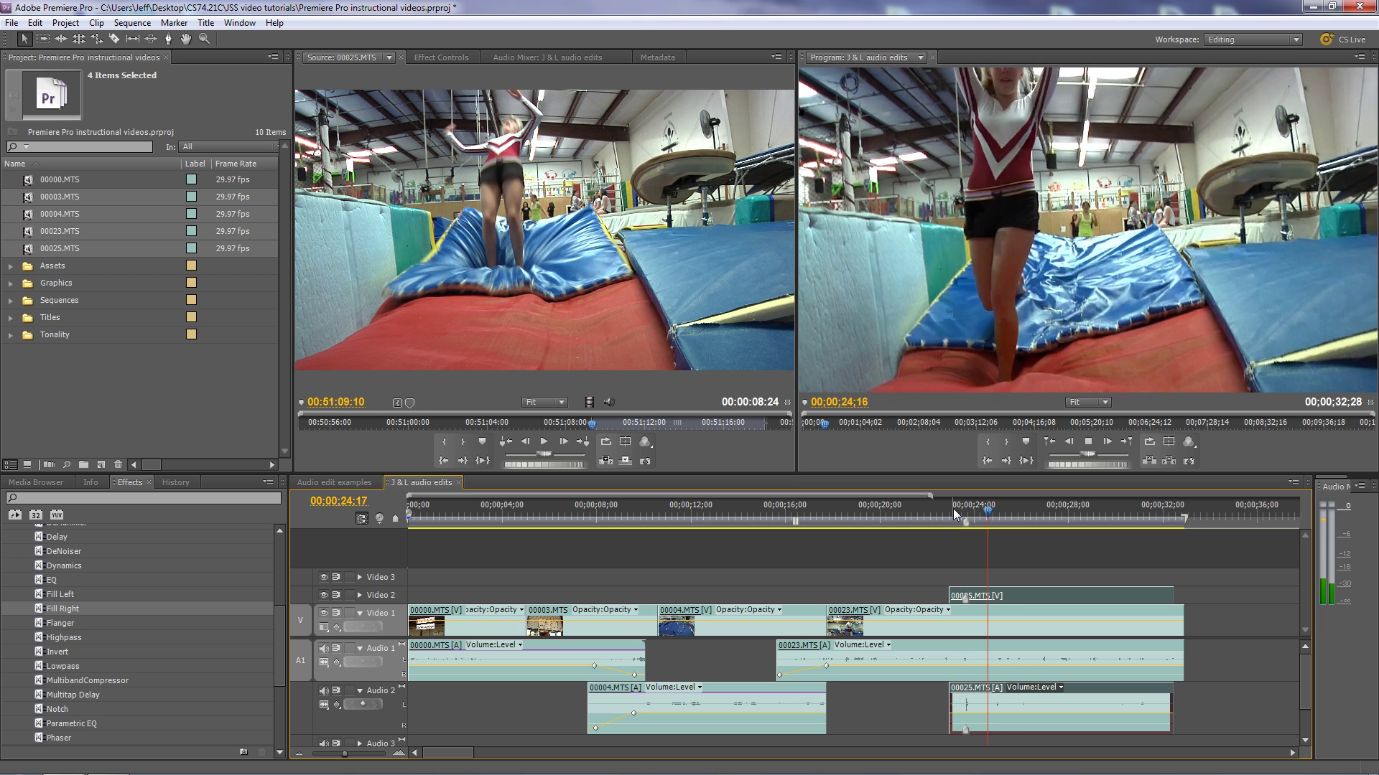
pyautogui.press('space')
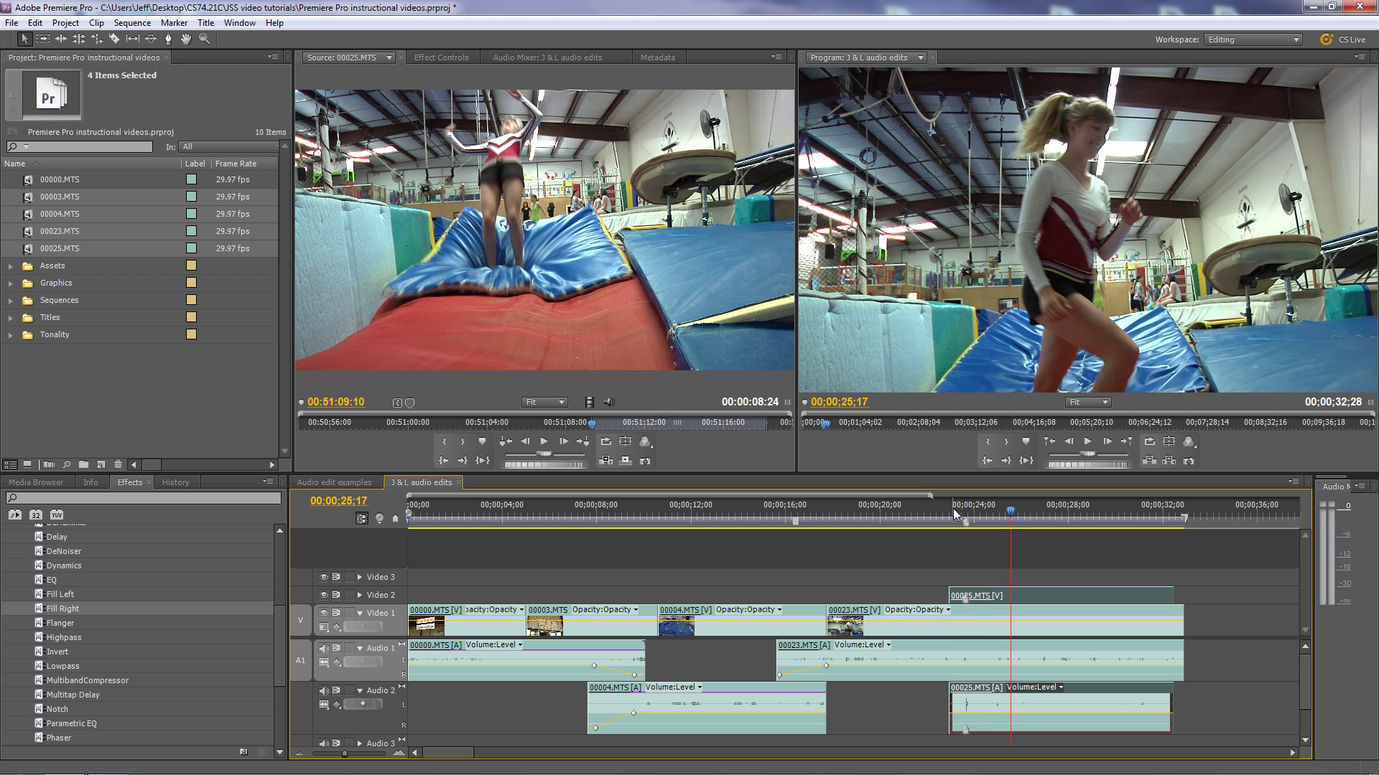